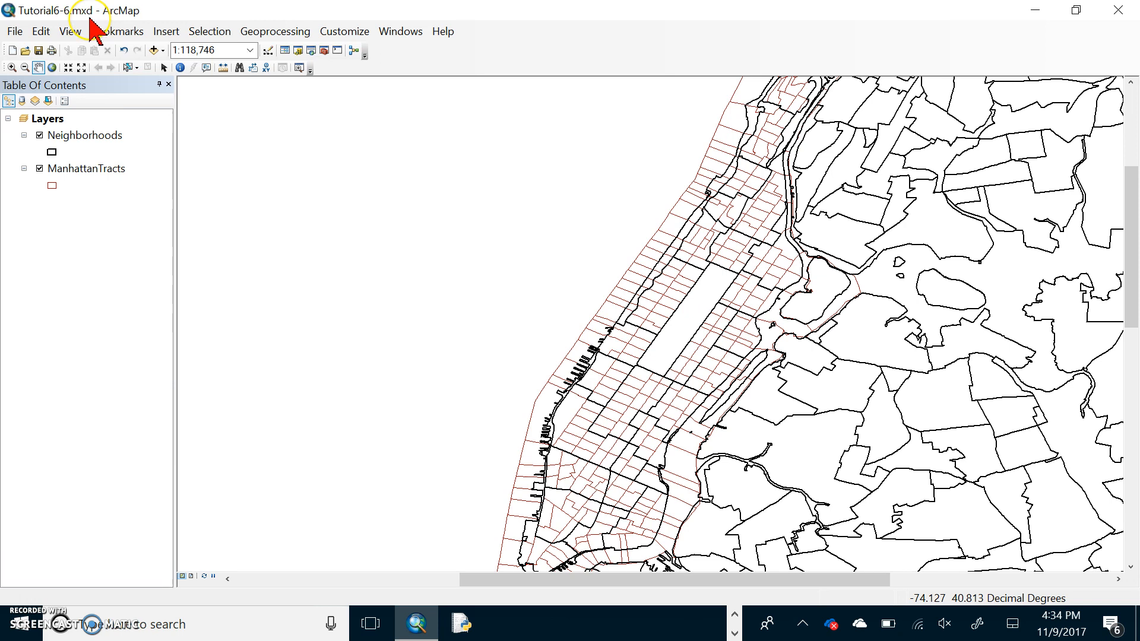
Step: Zoom to the Manhattan bookmark and save a copy of the map in MyExercises\Chapter6 as Tutorial6-6 plus the surname suffix used there
left_click(132, 34)
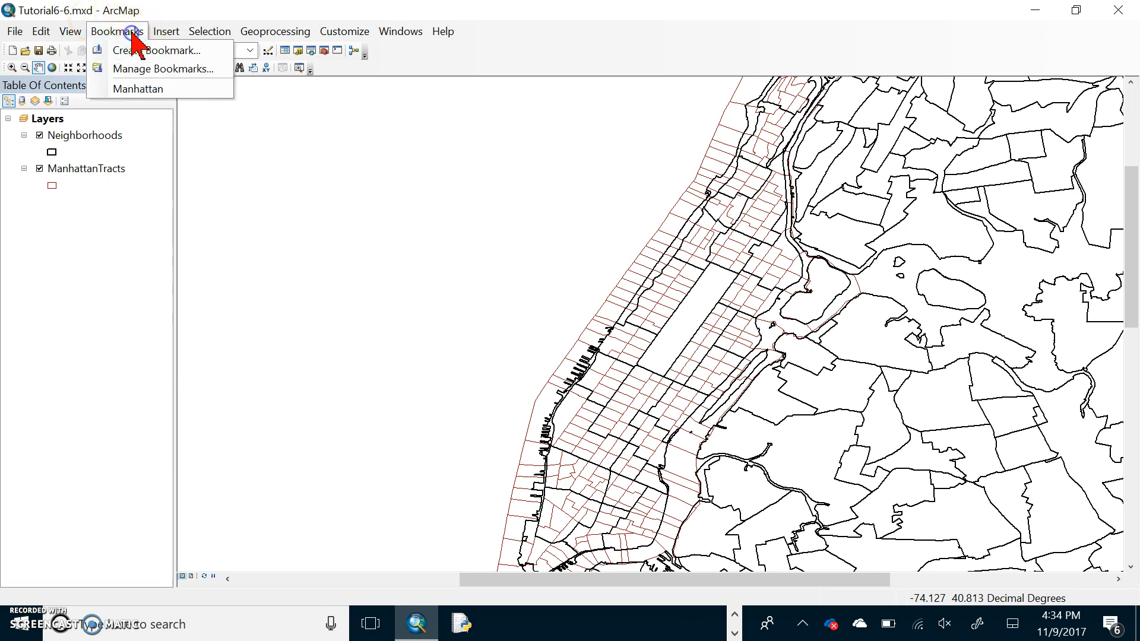
left_click(144, 89)
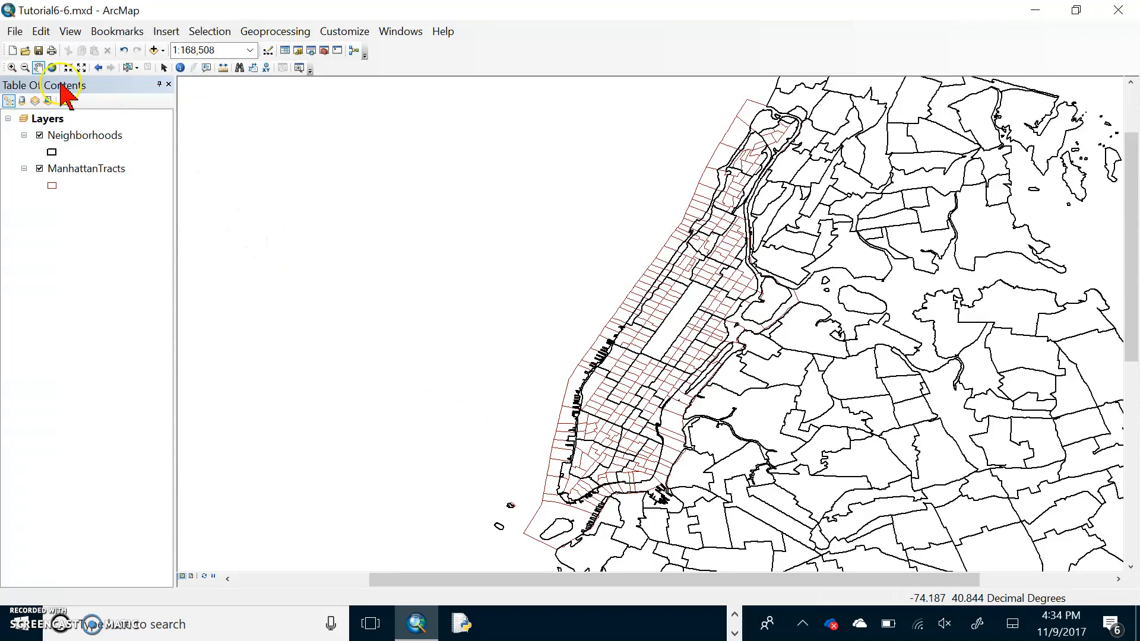
left_click(14, 31)
left_click(57, 105)
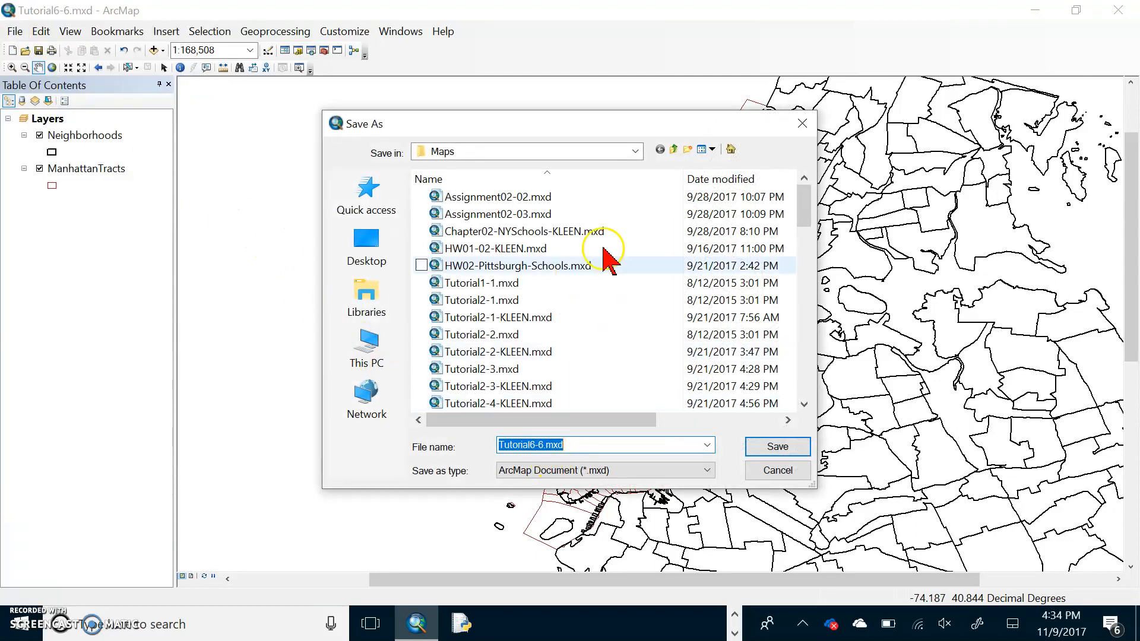
left_click(673, 149)
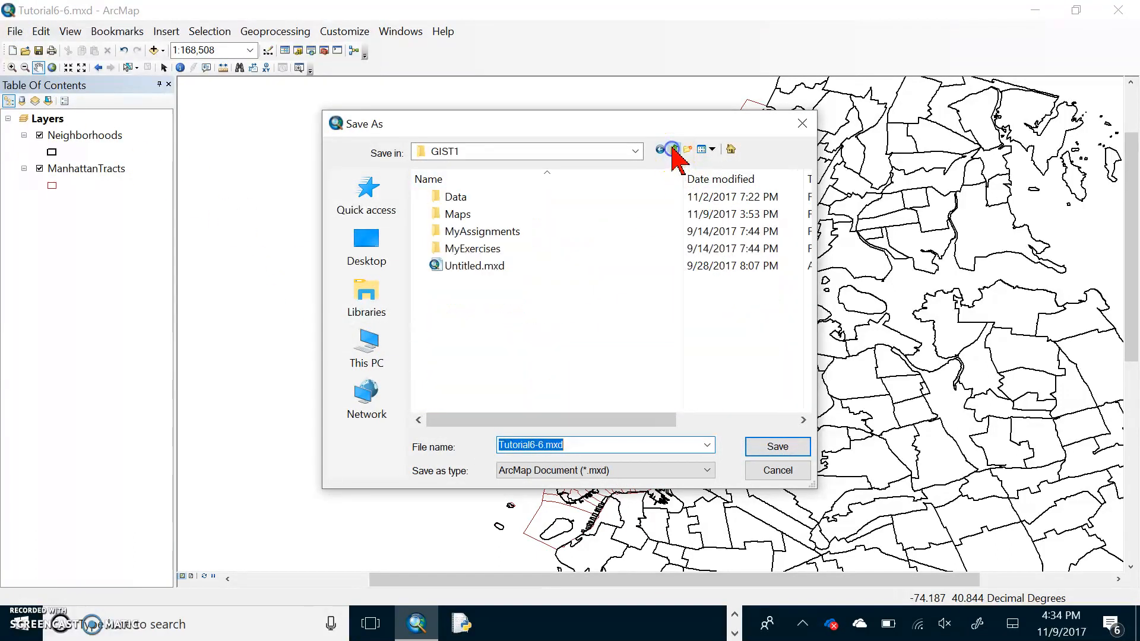
double_click(490, 250)
double_click(482, 292)
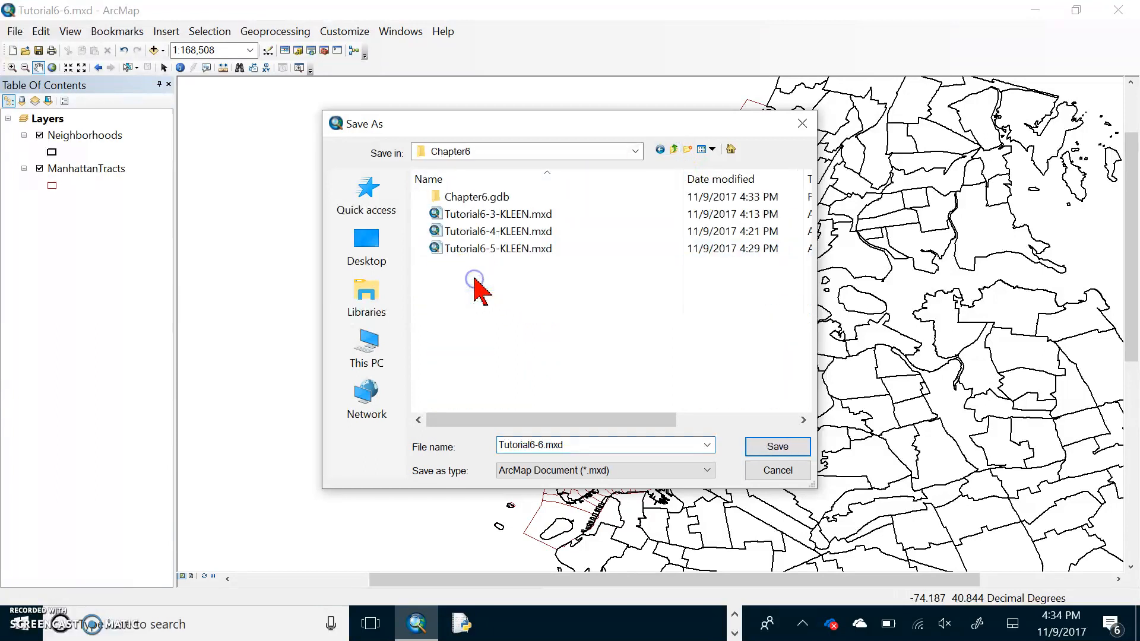
double_click(543, 446)
left_click(544, 446)
type("-KLEEN")
key("ctrl+a")
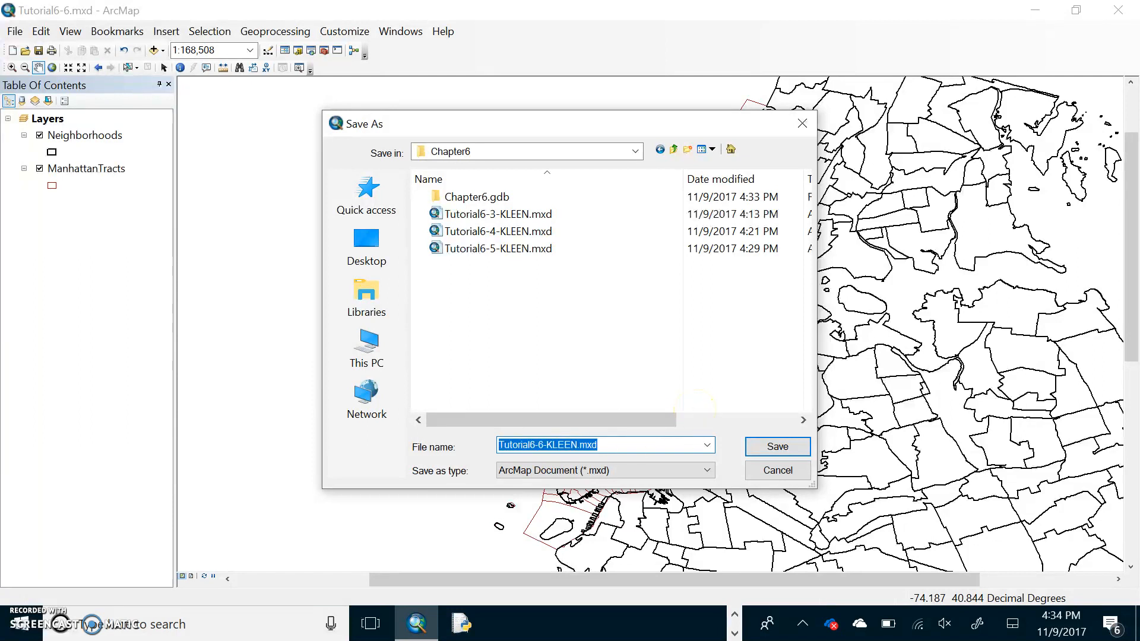
key("Return")
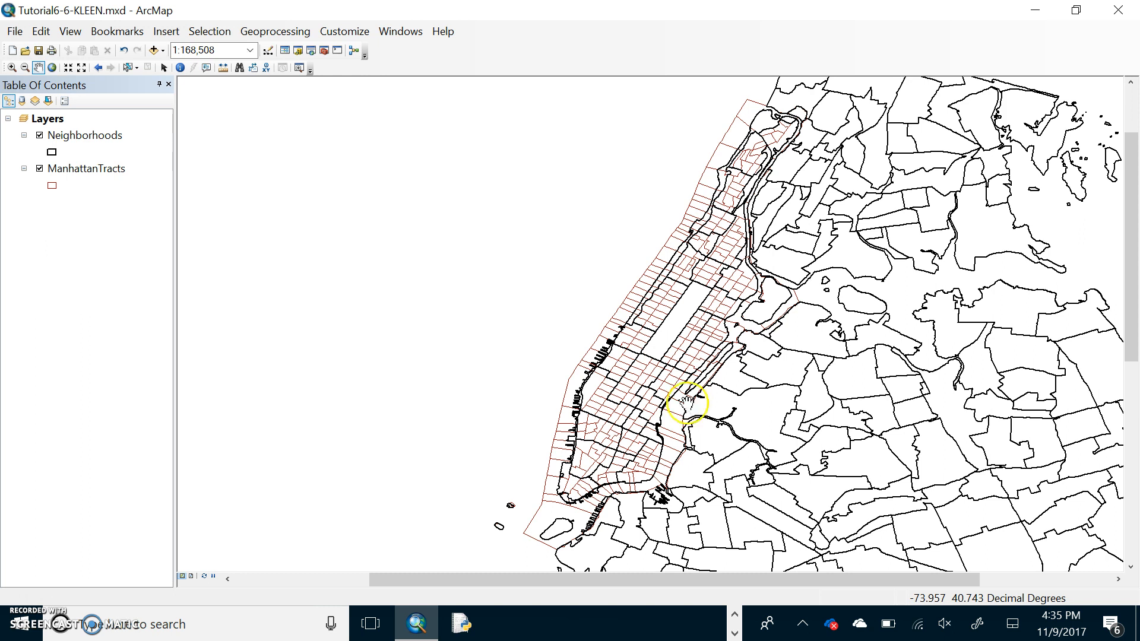
Step: Review the fields in the ManhattanTracts and Neighborhoods attribute tables, then close the tables
right_click(59, 171)
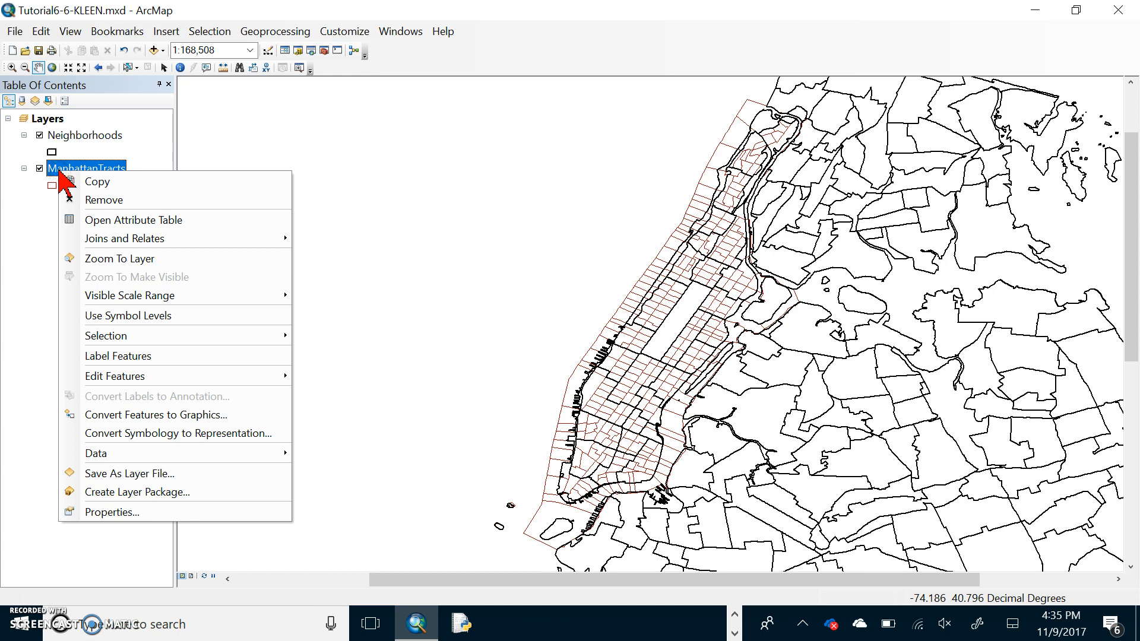
left_click(128, 221)
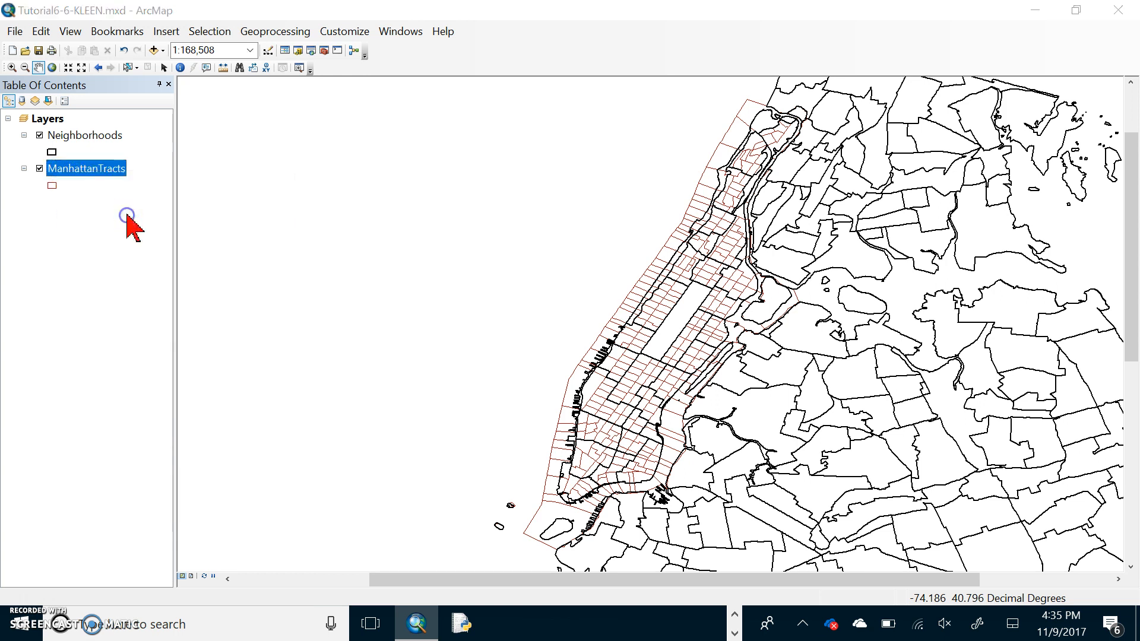
left_click_drag(442, 401, 793, 410)
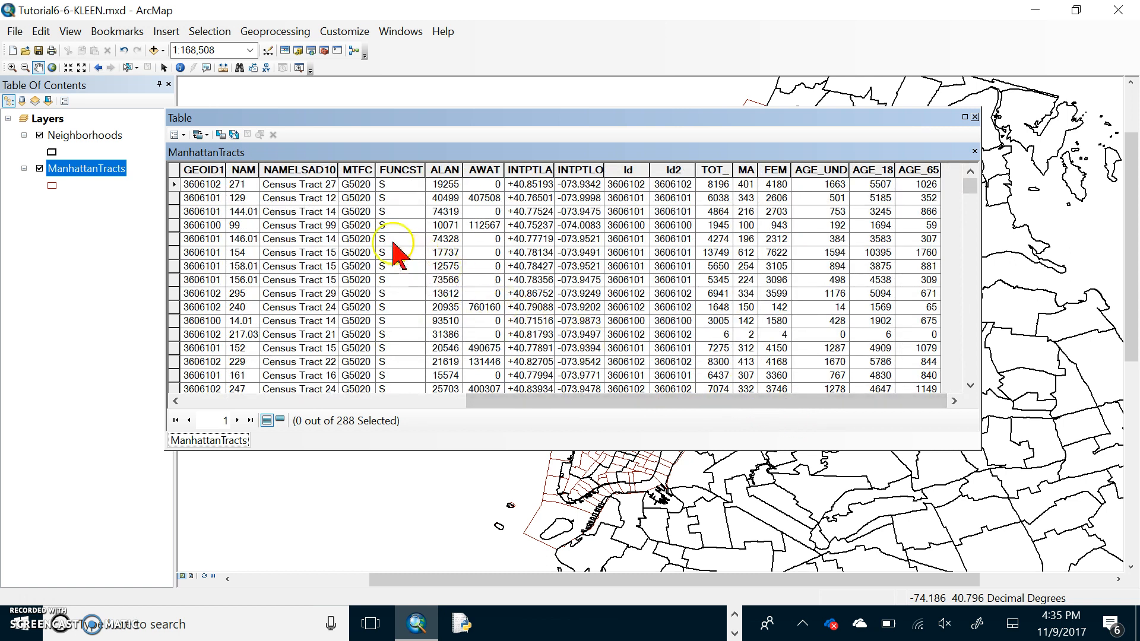
right_click(98, 136)
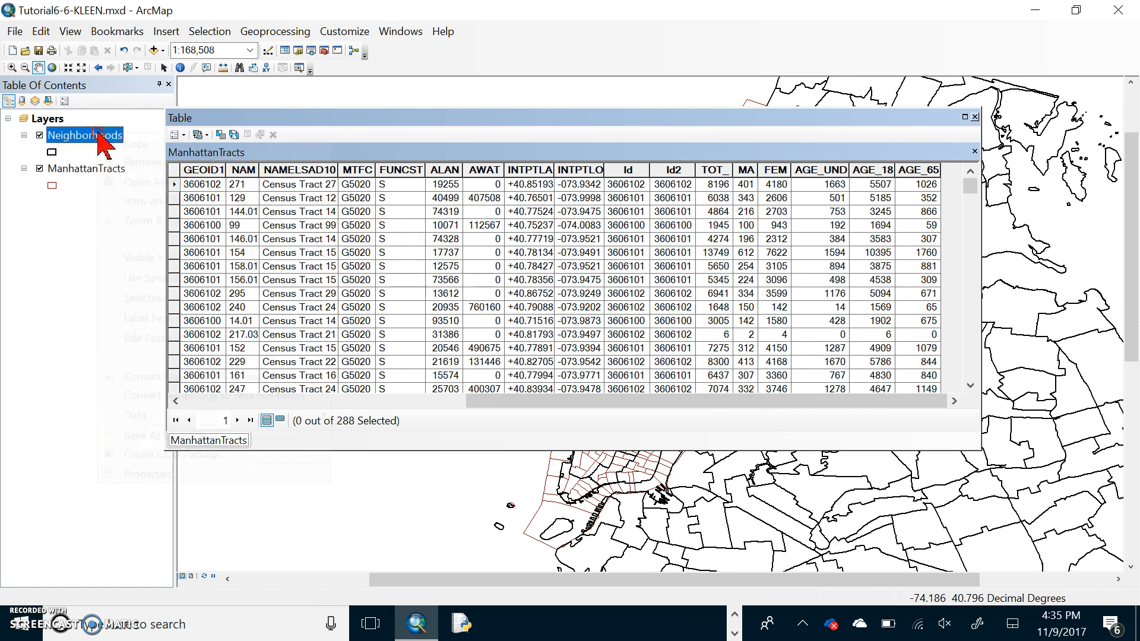
left_click(155, 181)
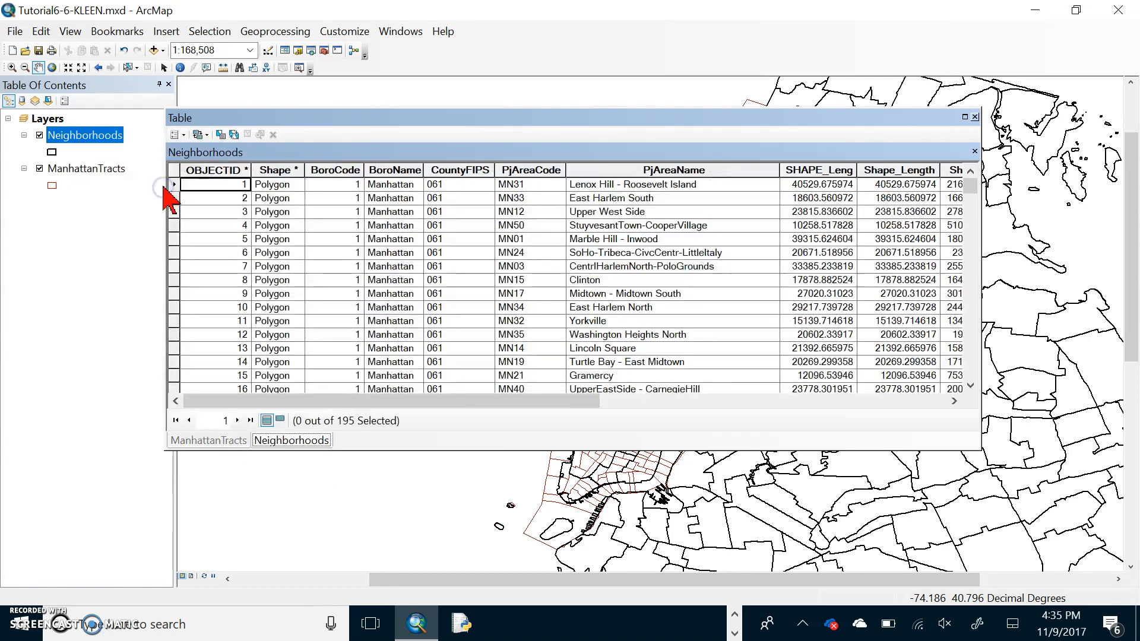
left_click_drag(372, 400, 523, 399)
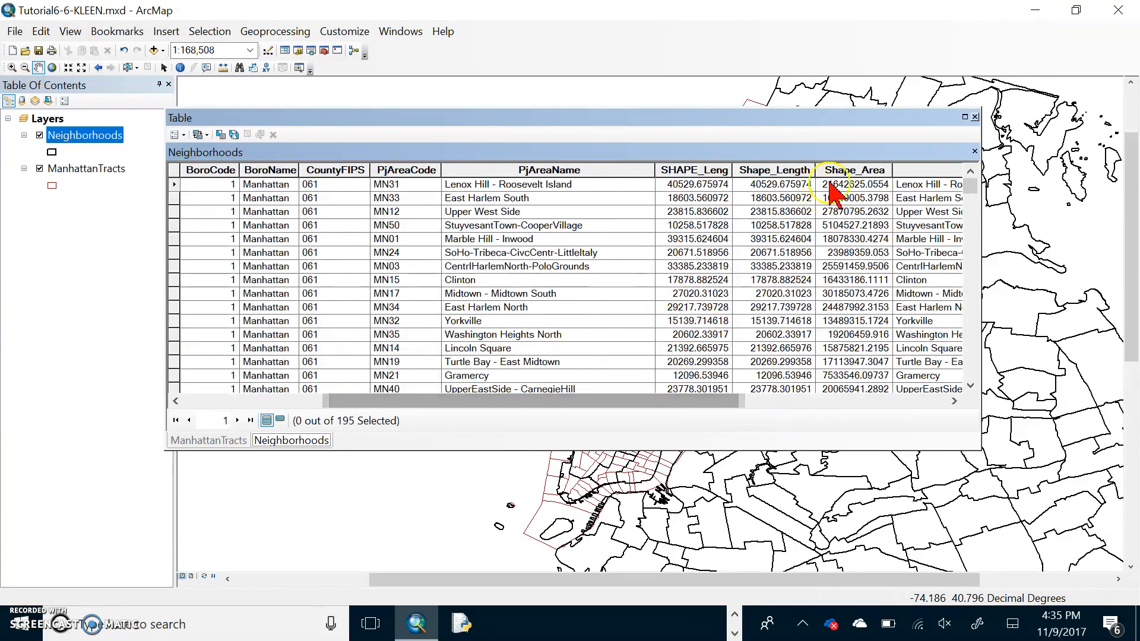
left_click(976, 116)
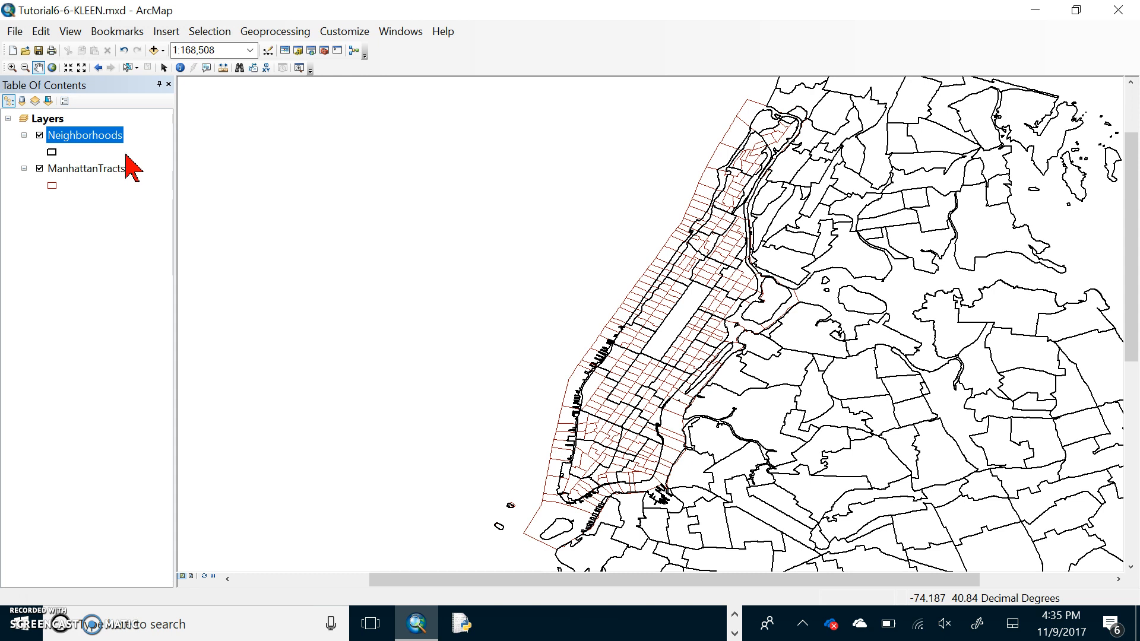
Step: Select by location the Neighborhoods features that have their centroid in the ManhattanTracts source layer
left_click(209, 33)
left_click(226, 70)
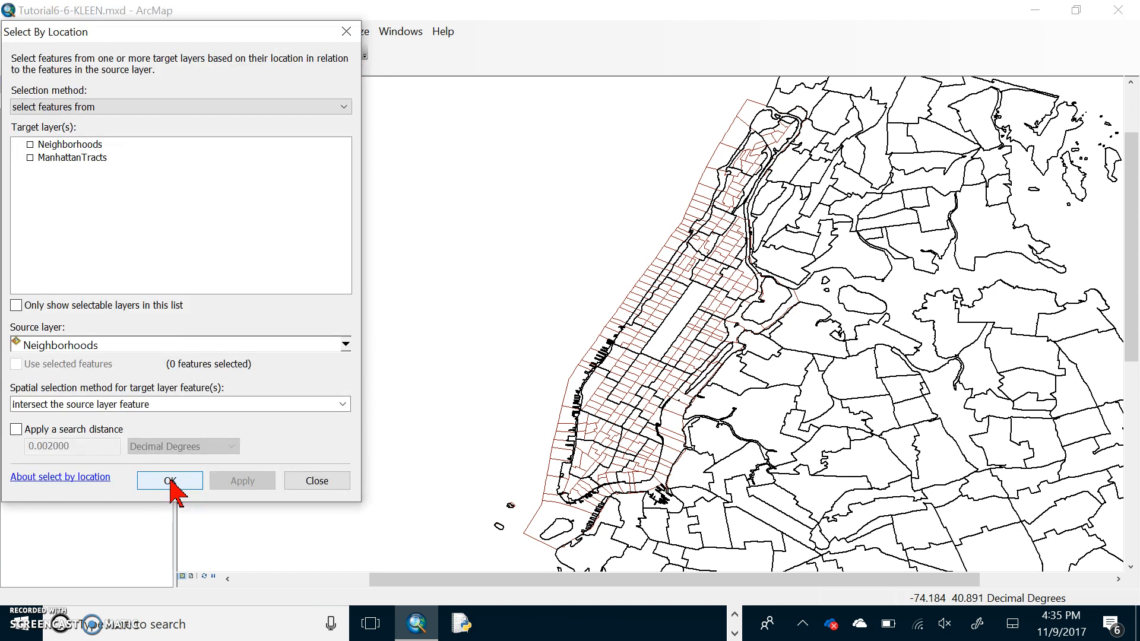
left_click_drag(146, 34, 351, 65)
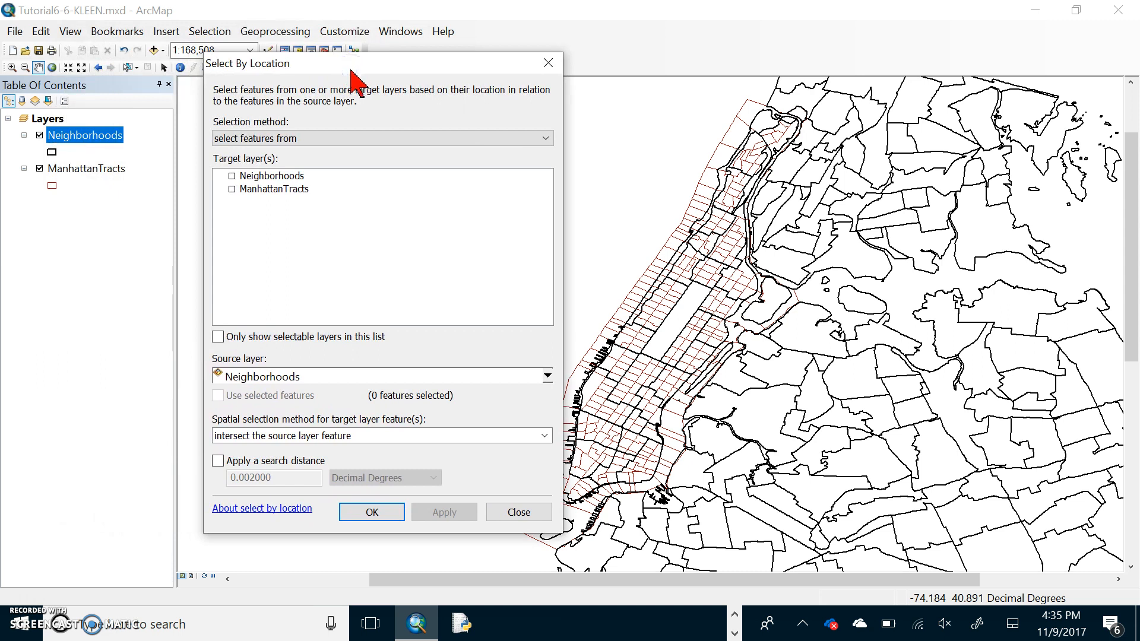
left_click(300, 173)
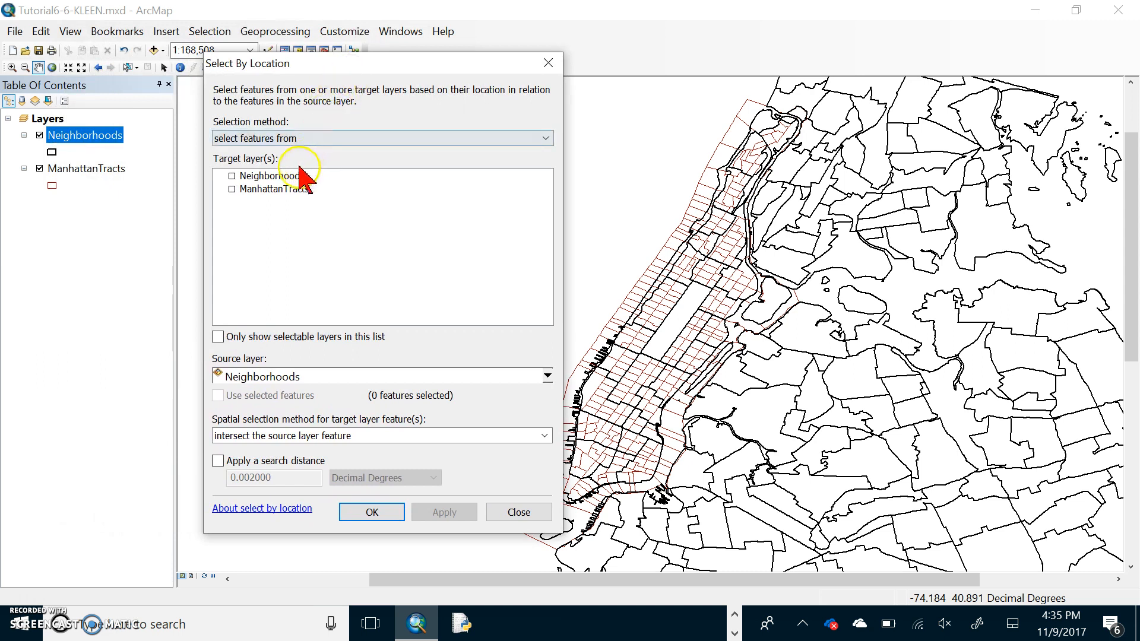
left_click(232, 176)
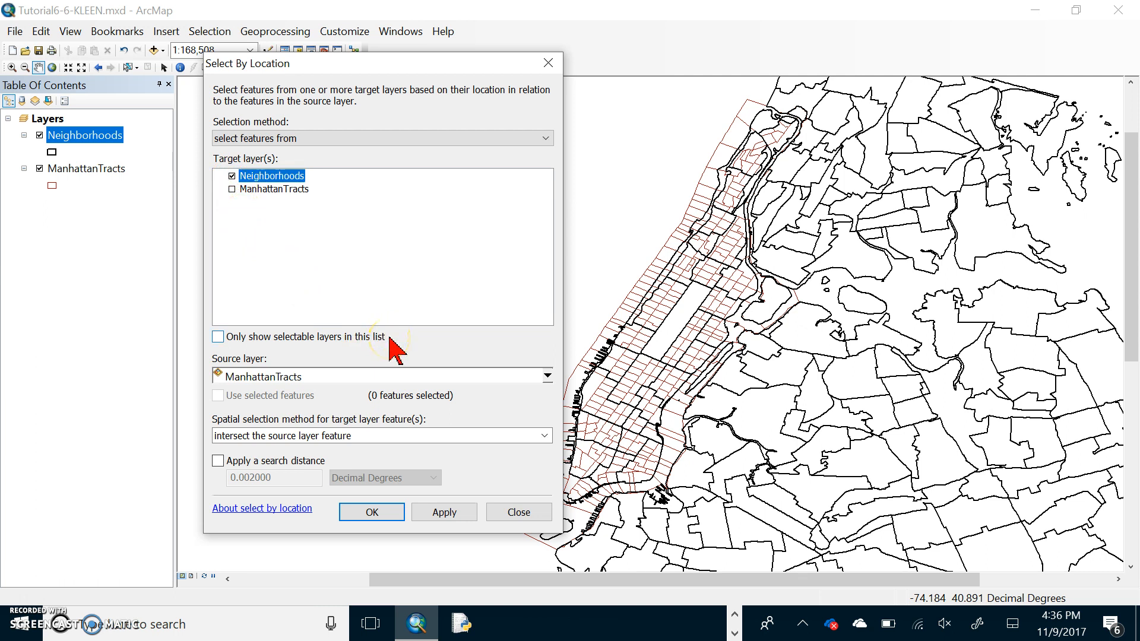
left_click(326, 376)
left_click(392, 438)
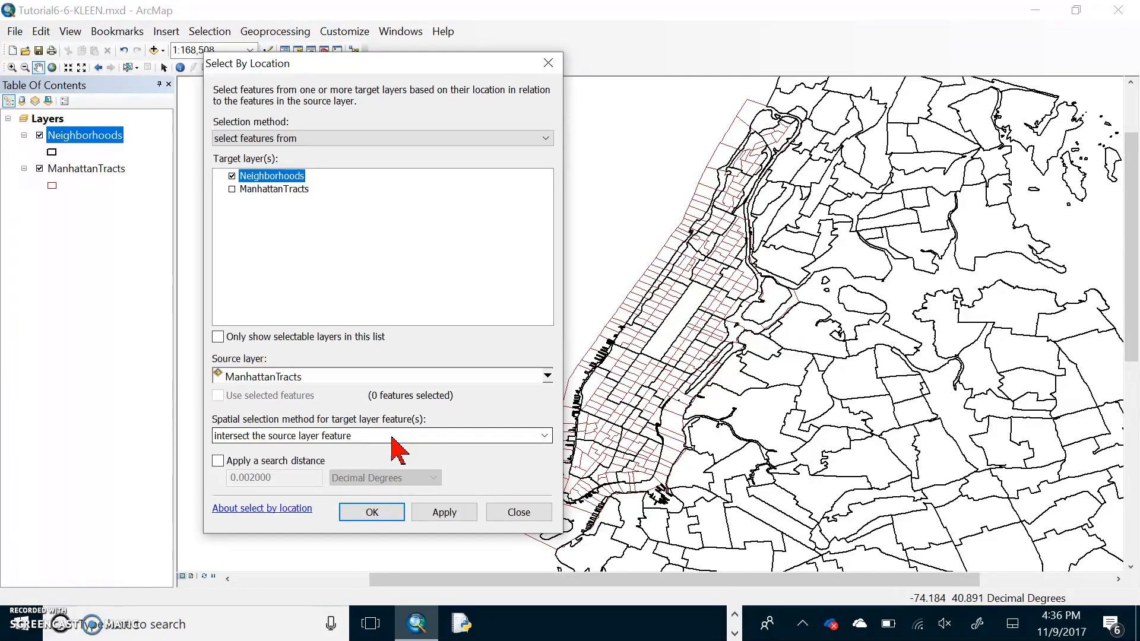
left_click(544, 436)
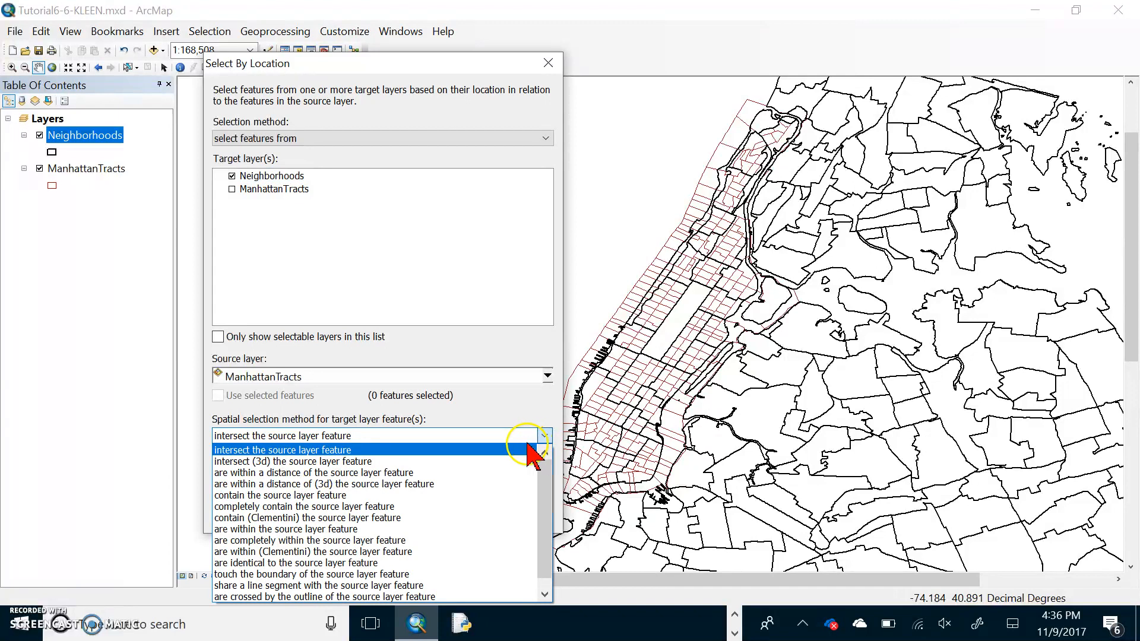
left_click_drag(542, 493, 550, 541)
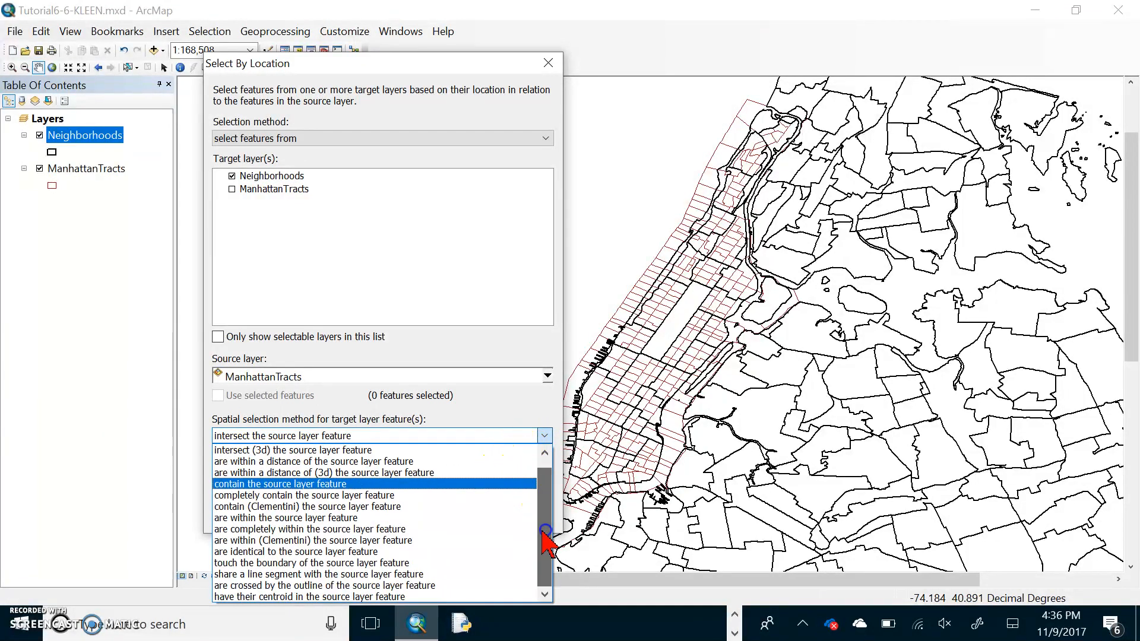
left_click(389, 598)
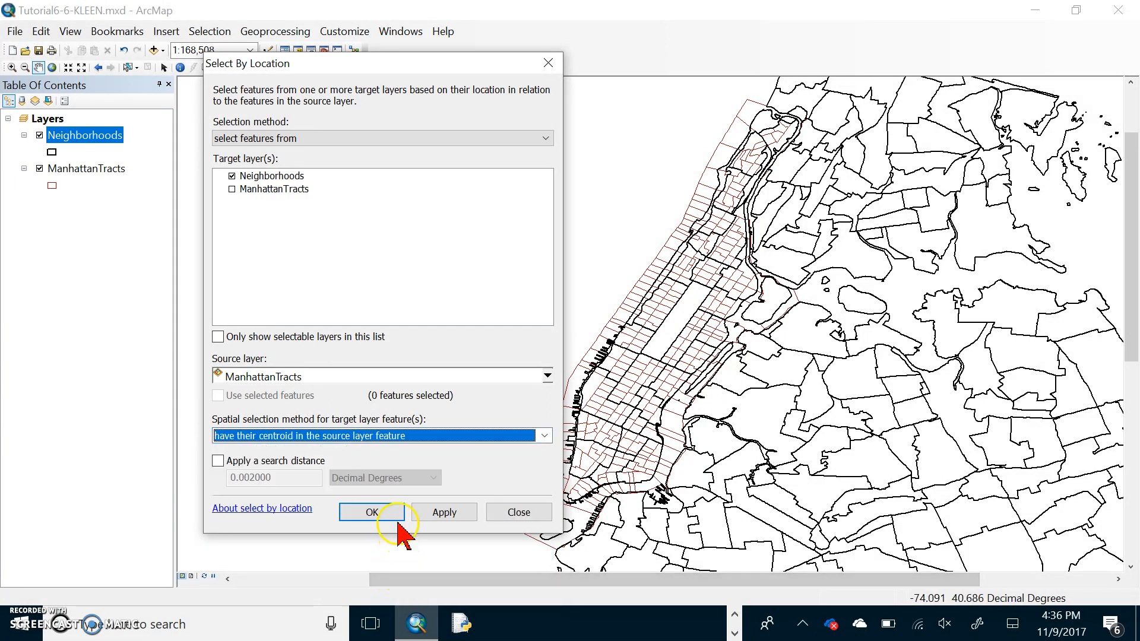
left_click(368, 521)
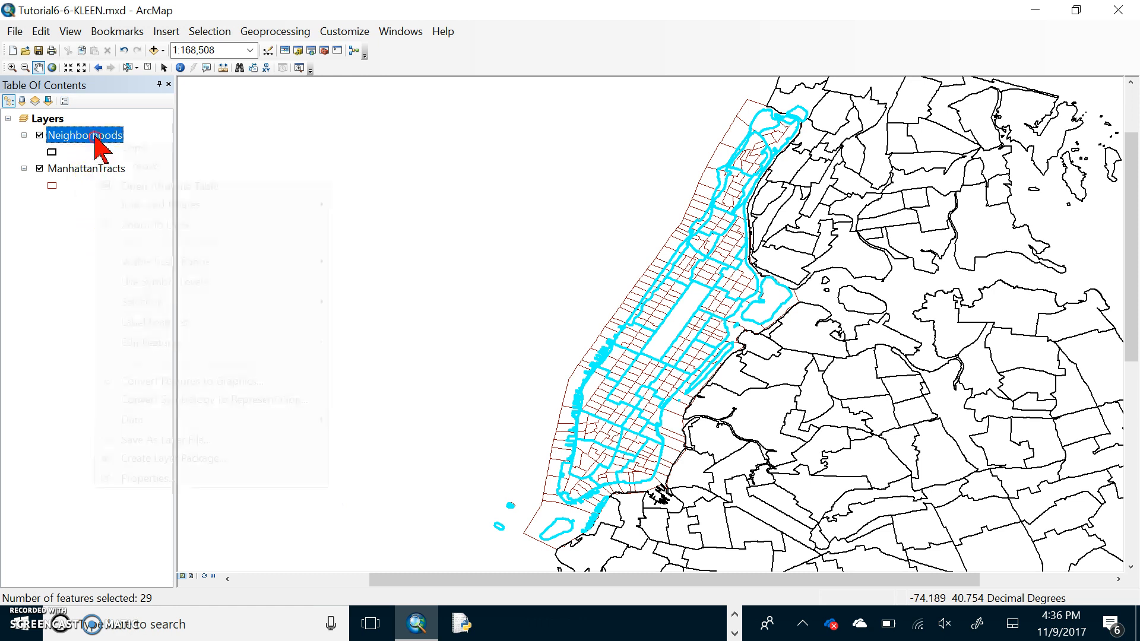
Step: Export the selected Neighborhoods features to Chapter6.gdb as ManhattanNeighborhoods and add the exported data to the map as a layer
right_click(98, 140)
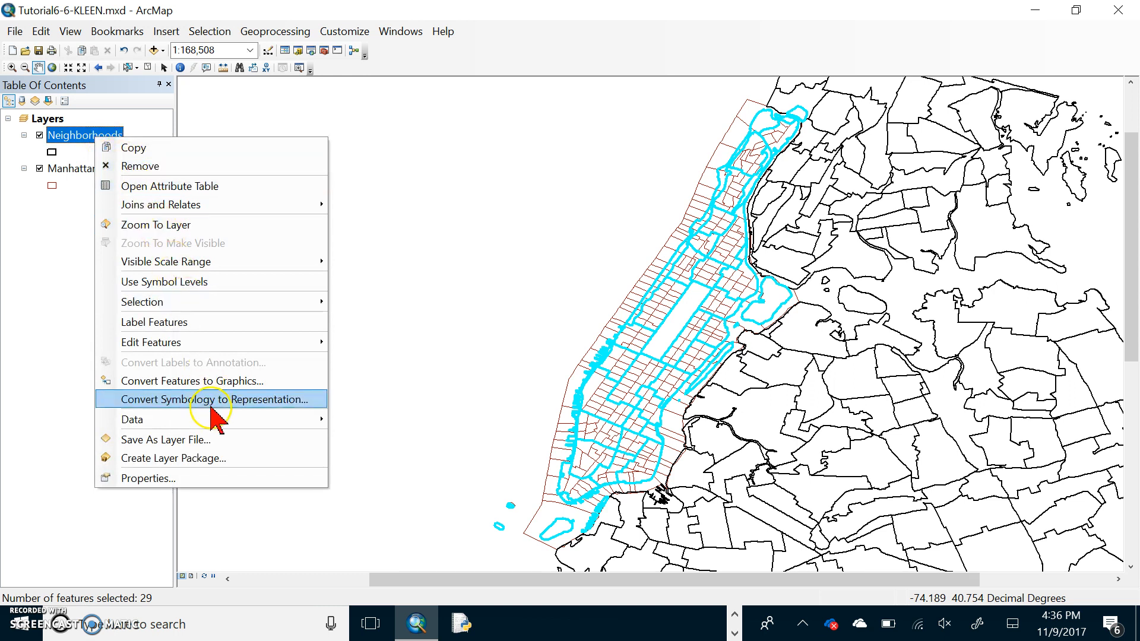
mouse_move(216, 420)
left_click(379, 440)
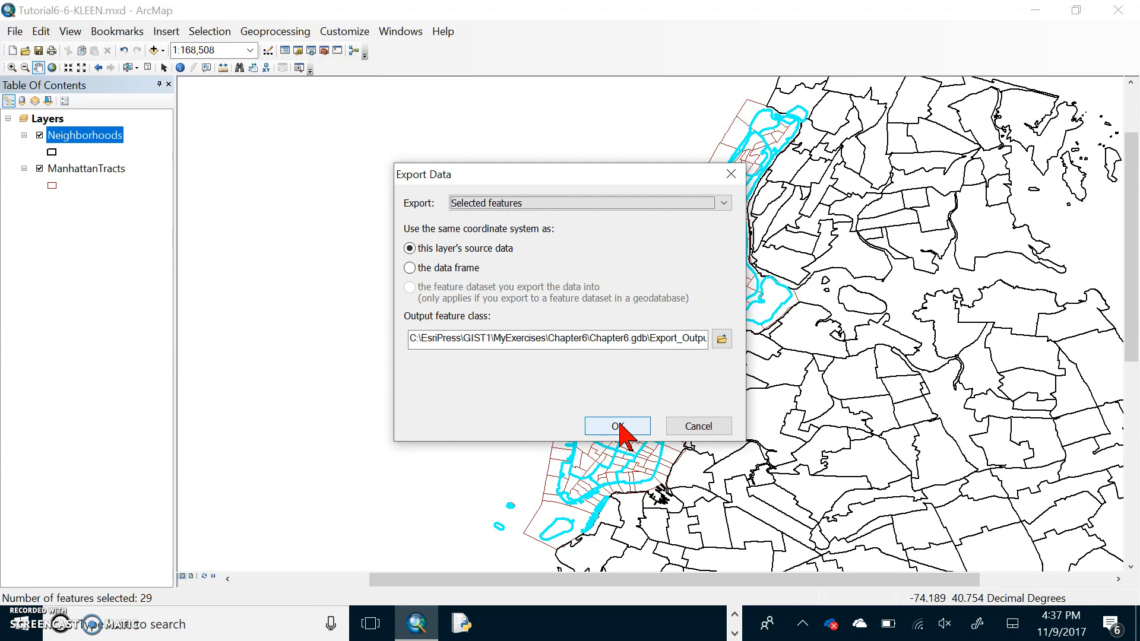
left_click(722, 340)
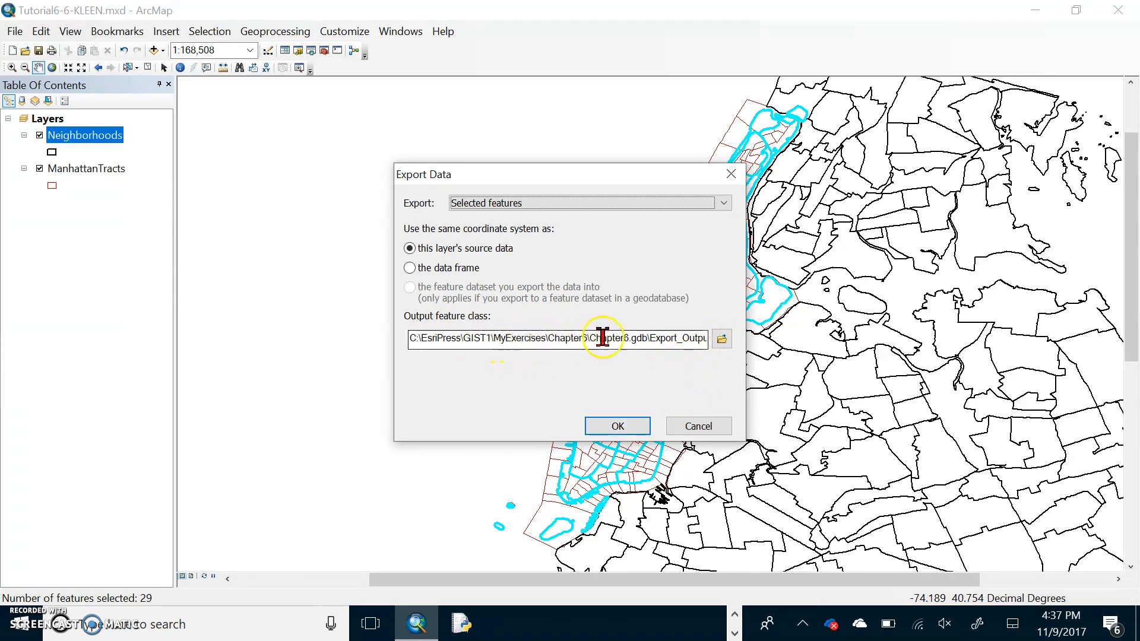
left_click(651, 339)
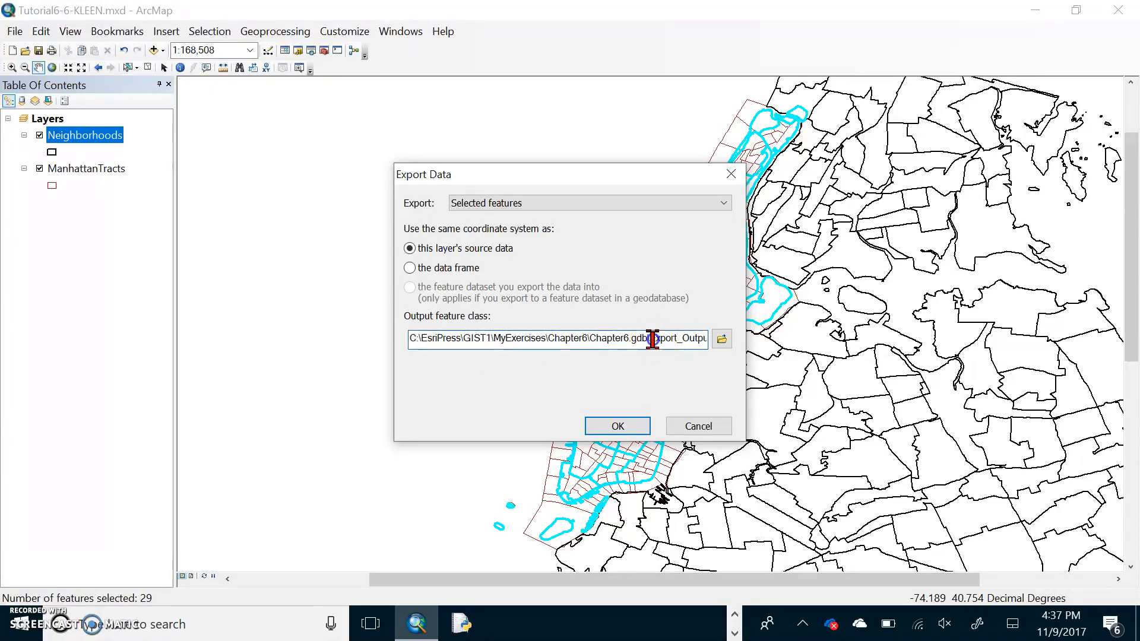
key("Delete")
key("Delete")
key("Delete")
key("Delete")
key("Delete")
key("Delete")
key("Delete")
key("Delete")
key("Delete")
key("Delete")
key("Delete")
key("Delete")
key("Delete")
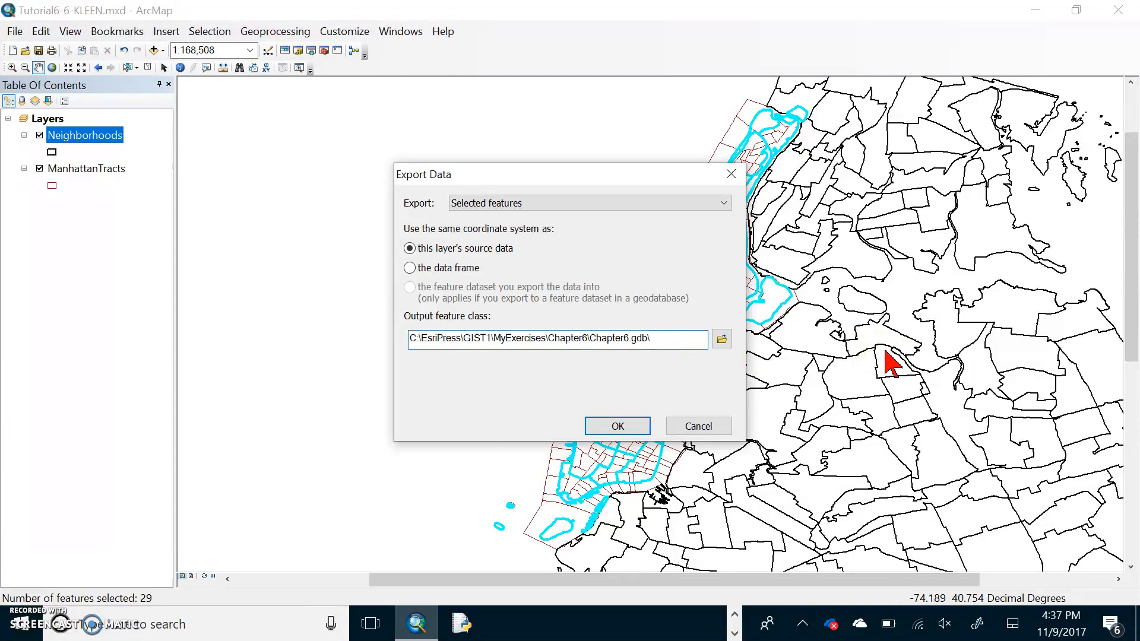
type("M")
type("anhattan")
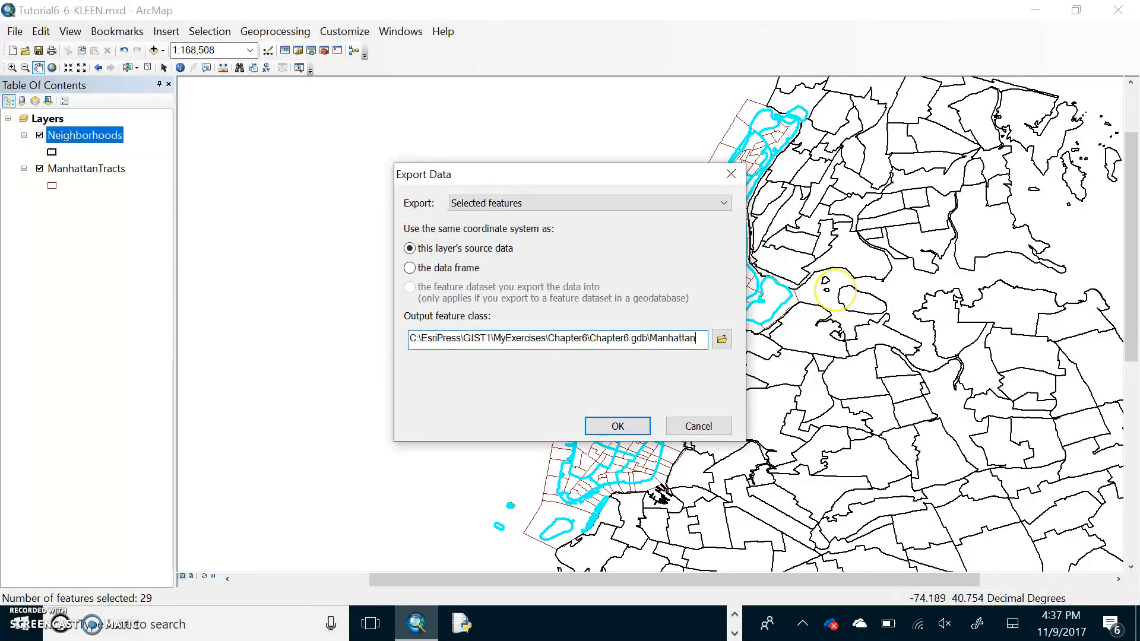
type("Neighborhoods")
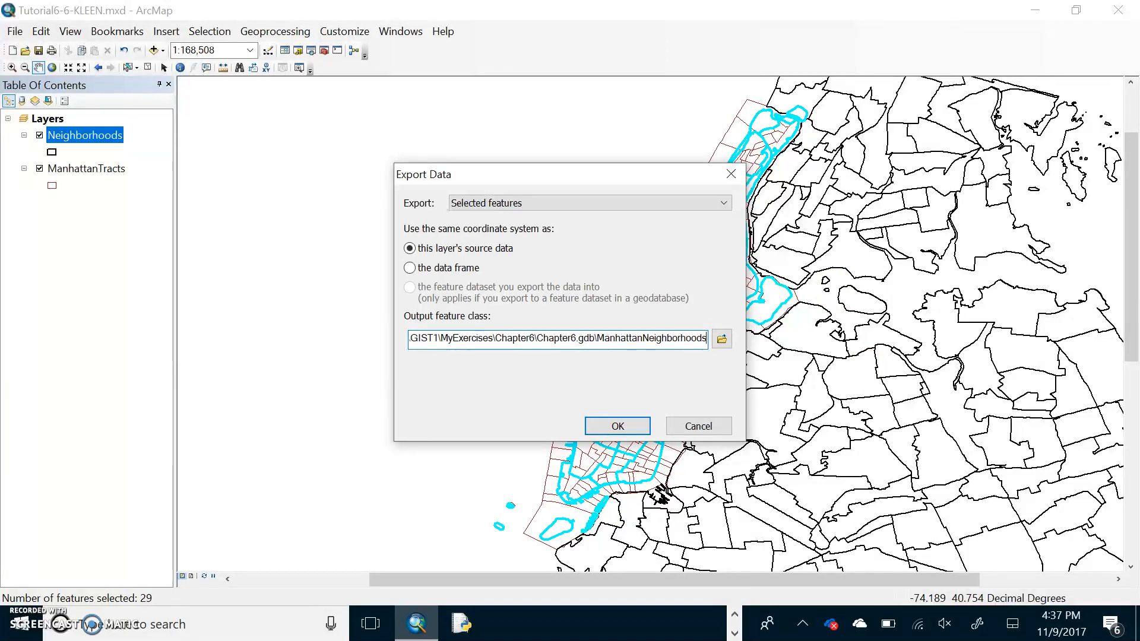
left_click(617, 426)
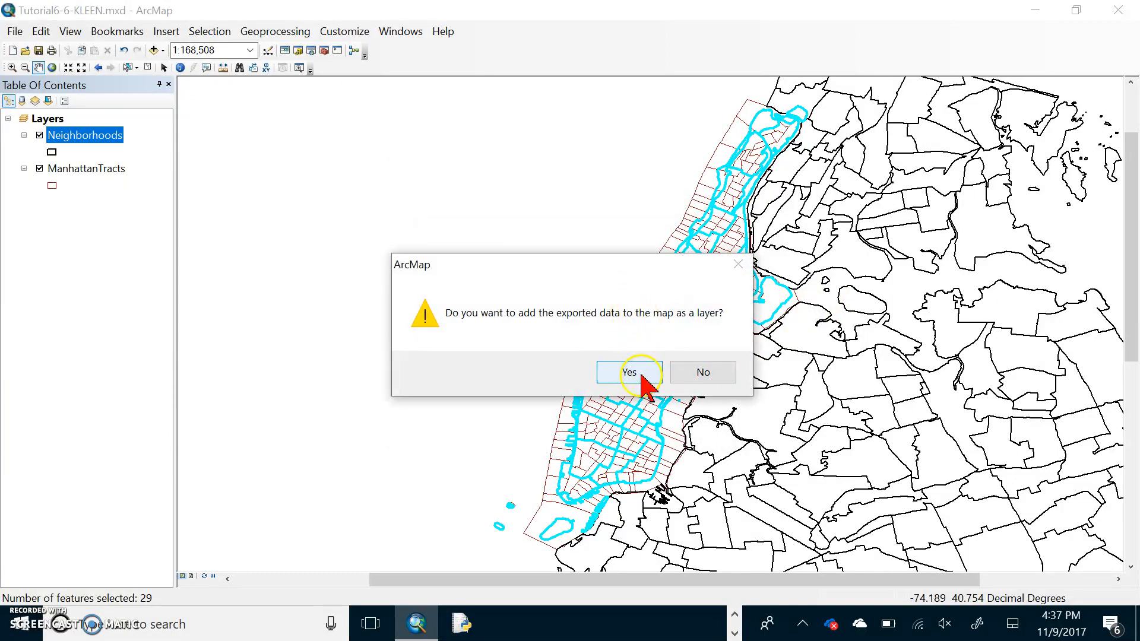
left_click(640, 374)
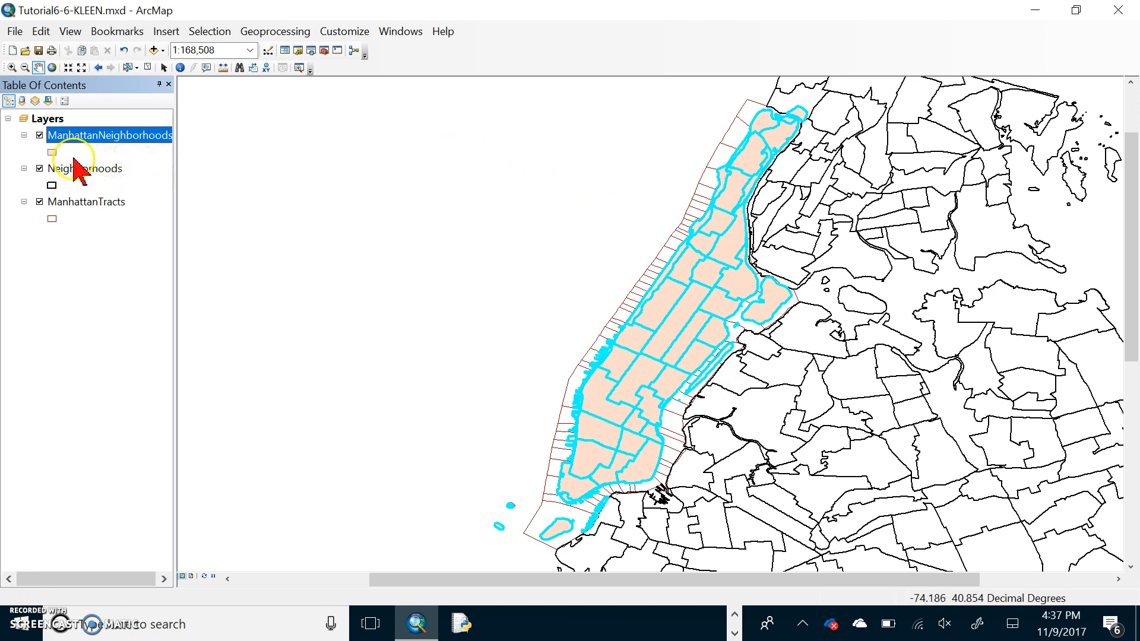
Step: Symbolize the ManhattanNeighborhoods layer with the Hollow fill symbol and an outline width of 1.5
left_click(52, 152)
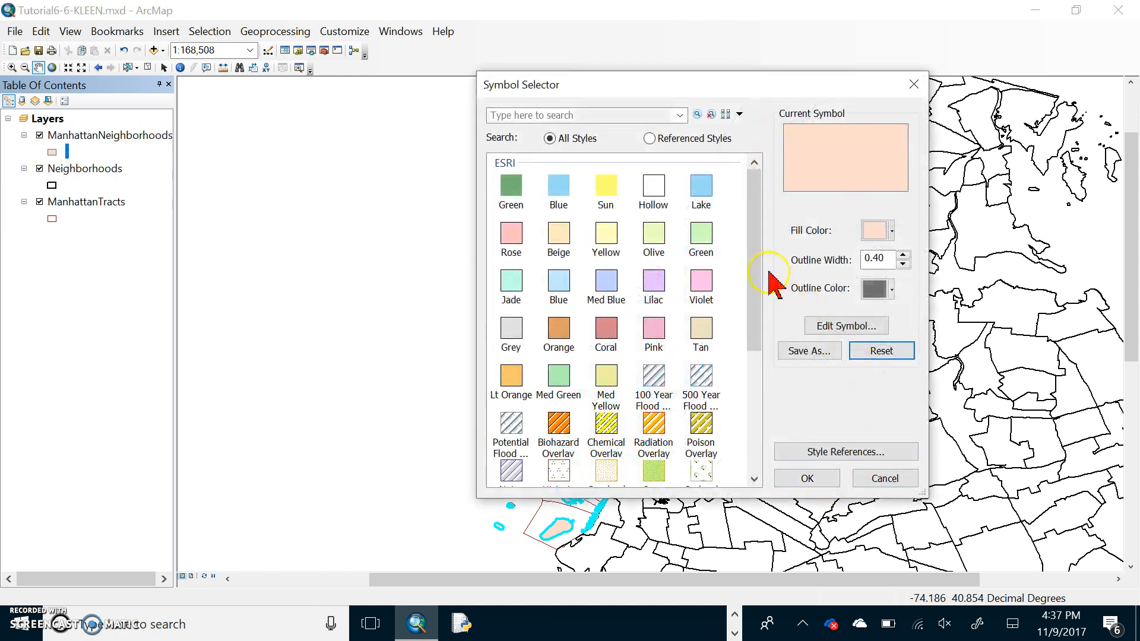
left_click(652, 181)
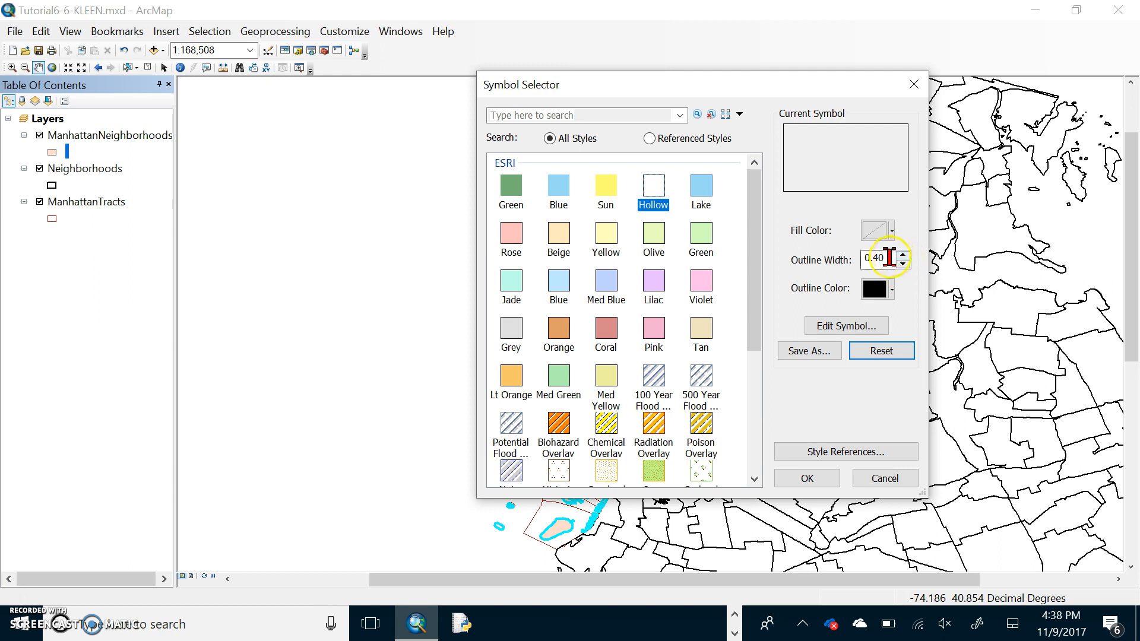
left_click_drag(885, 259, 858, 259)
type("1.5")
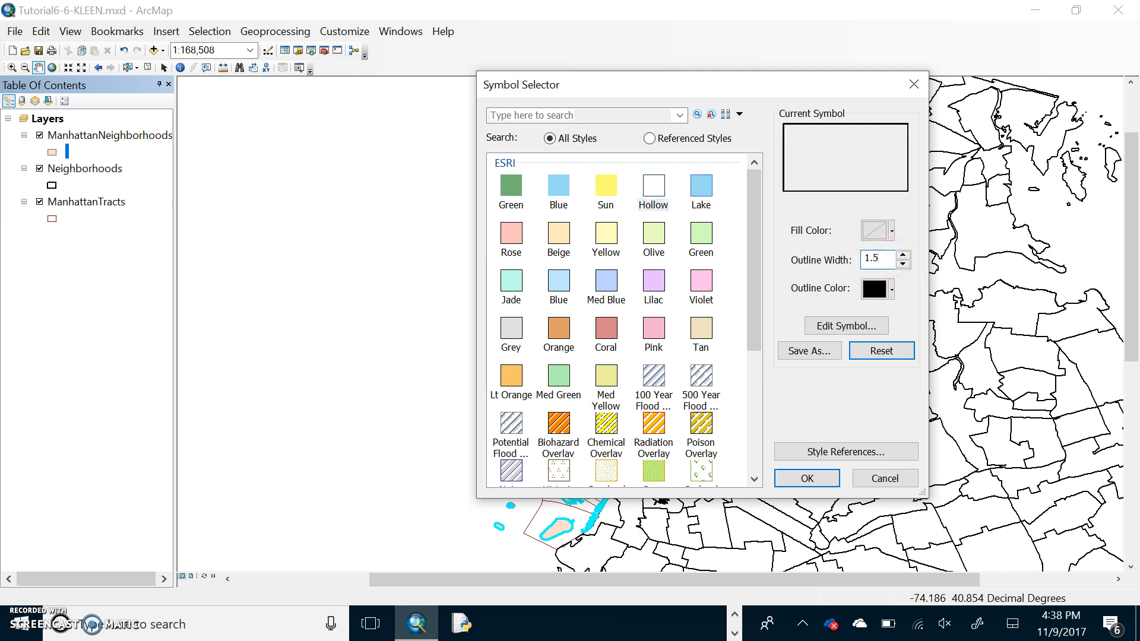
left_click(813, 479)
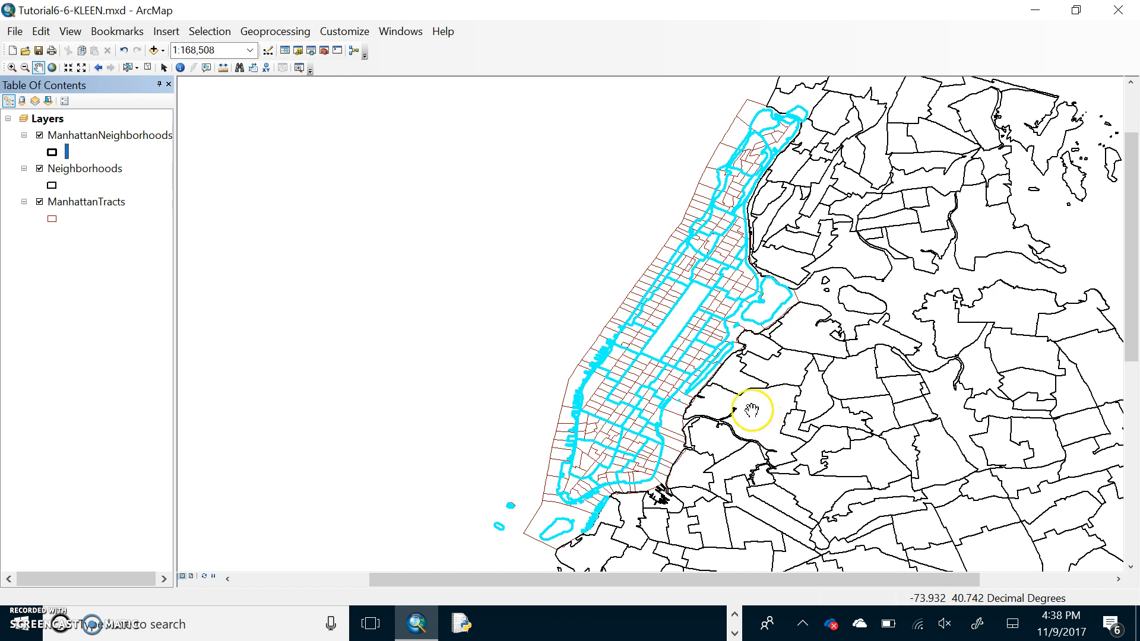
Step: Remove the original Neighborhoods layer from the map and zoom to the Manhattan bookmark
right_click(102, 171)
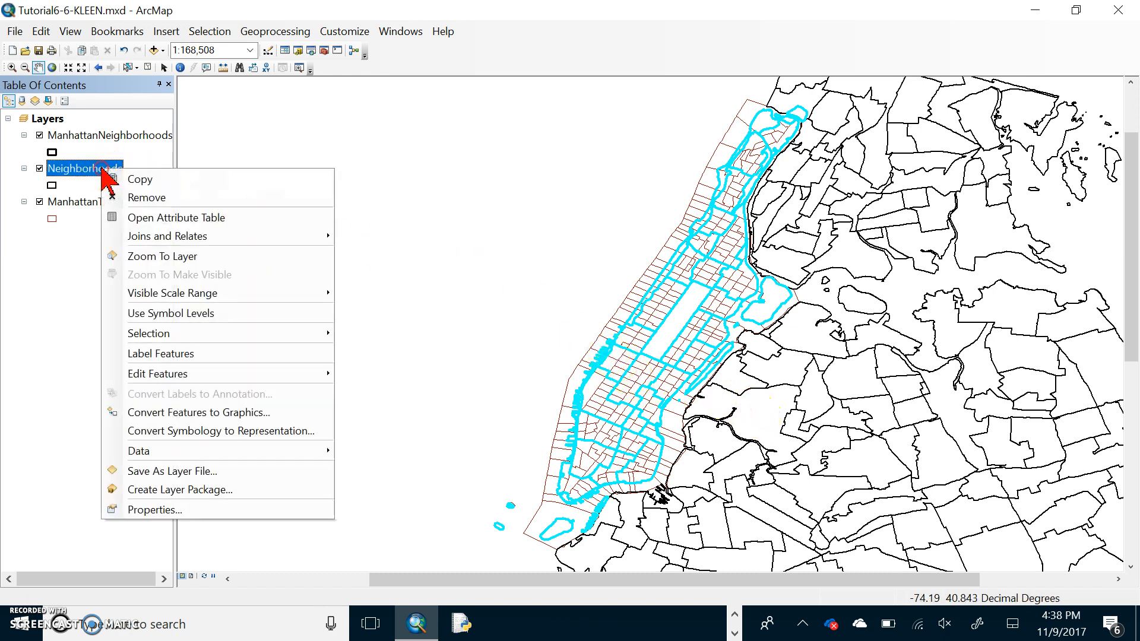
left_click(138, 200)
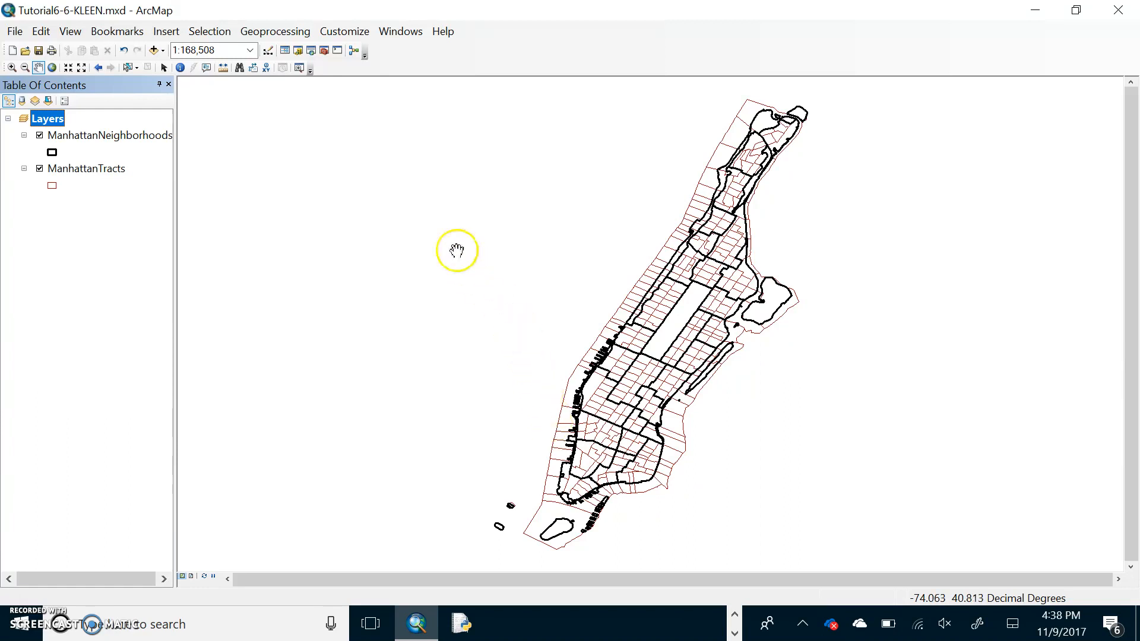
left_click(116, 31)
left_click(157, 91)
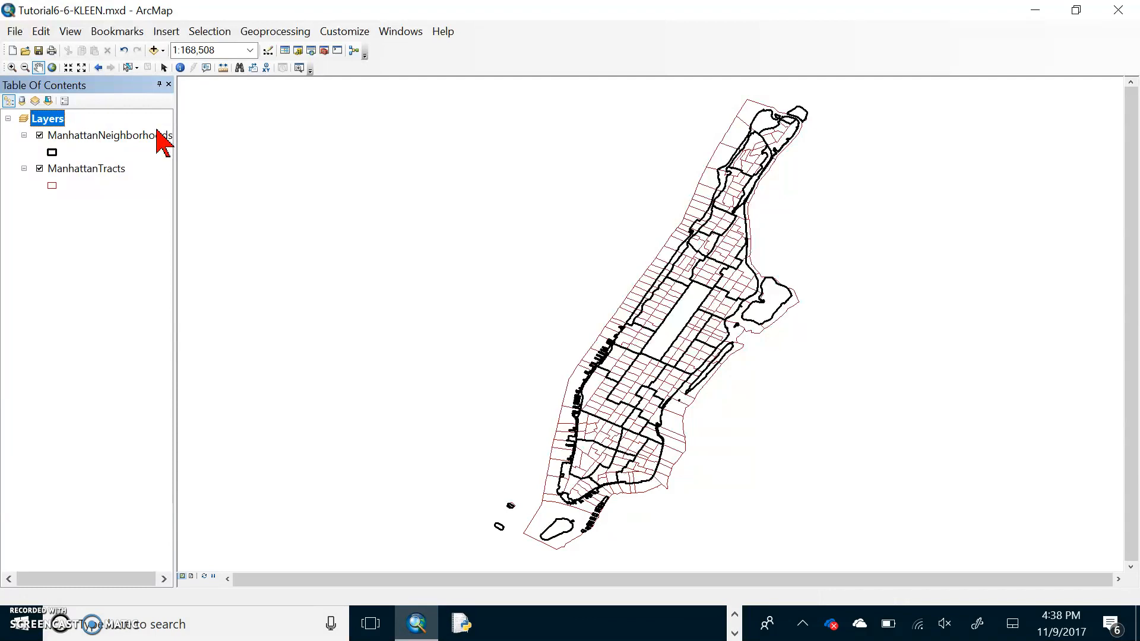
Step: Start the Union geoprocessing tool and add ManhattanTracts and ManhattanNeighborhoods as its input features
left_click(209, 34)
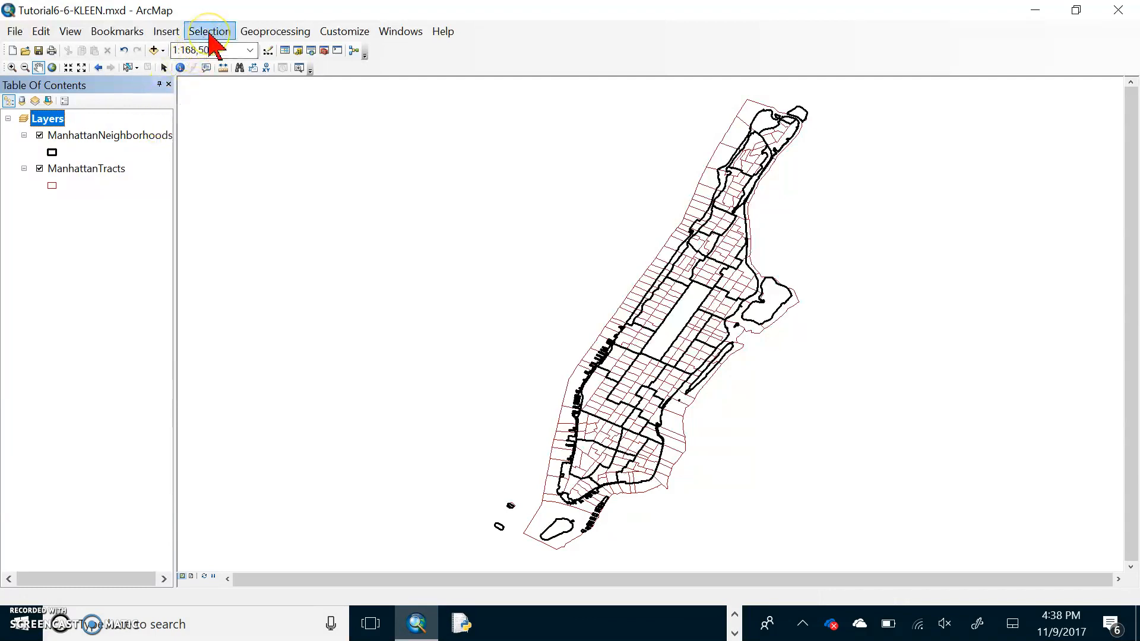
left_click(213, 32)
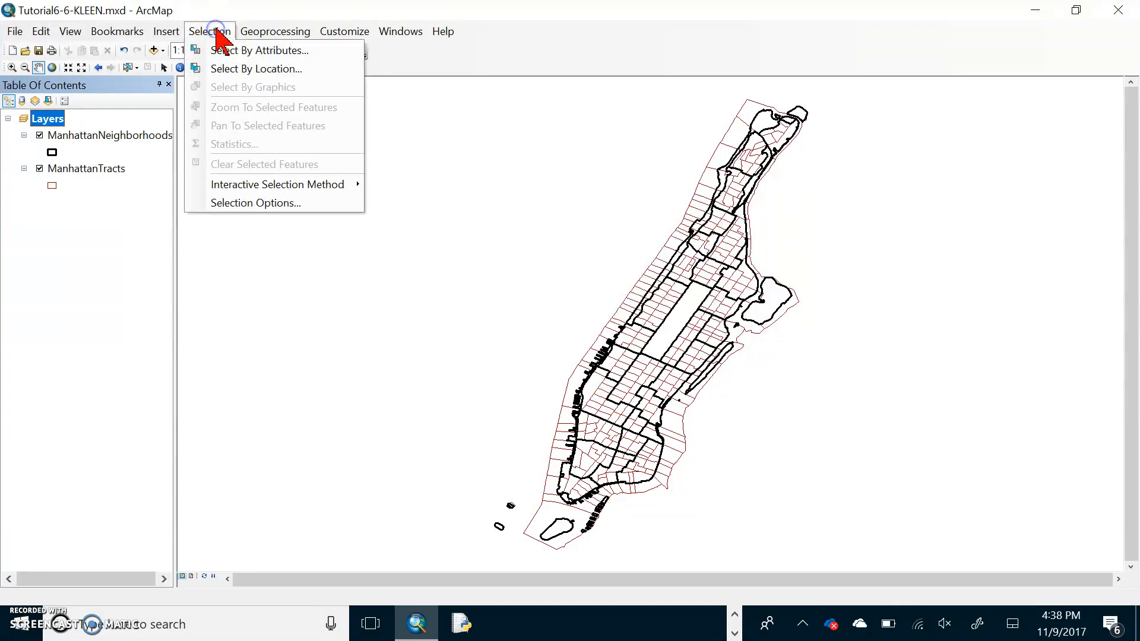
left_click(278, 33)
left_click(279, 33)
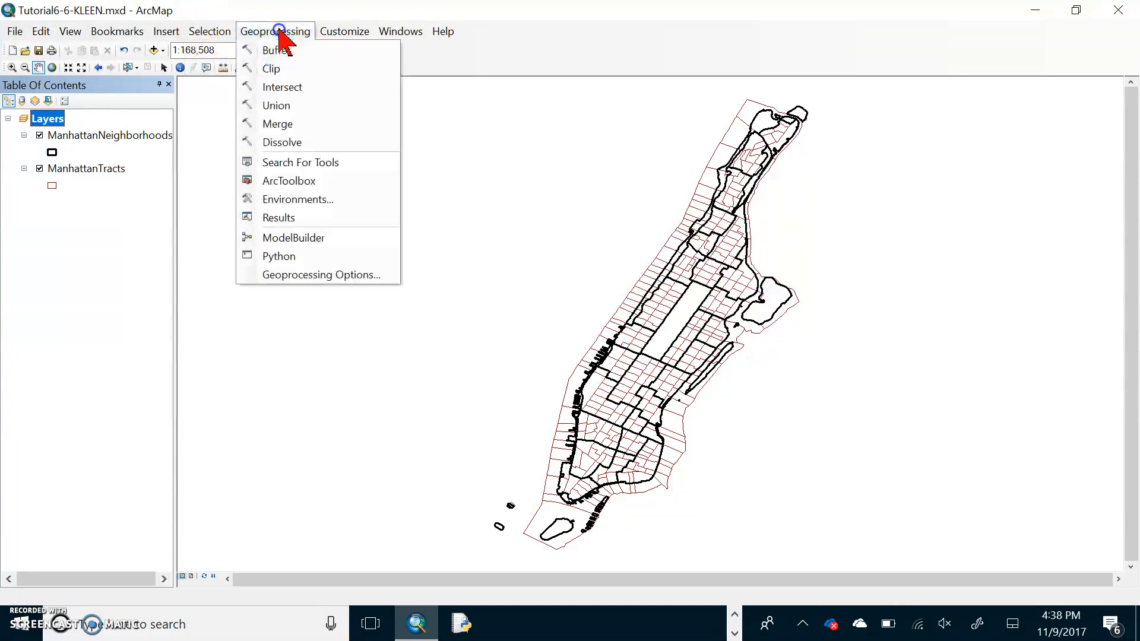
left_click(282, 104)
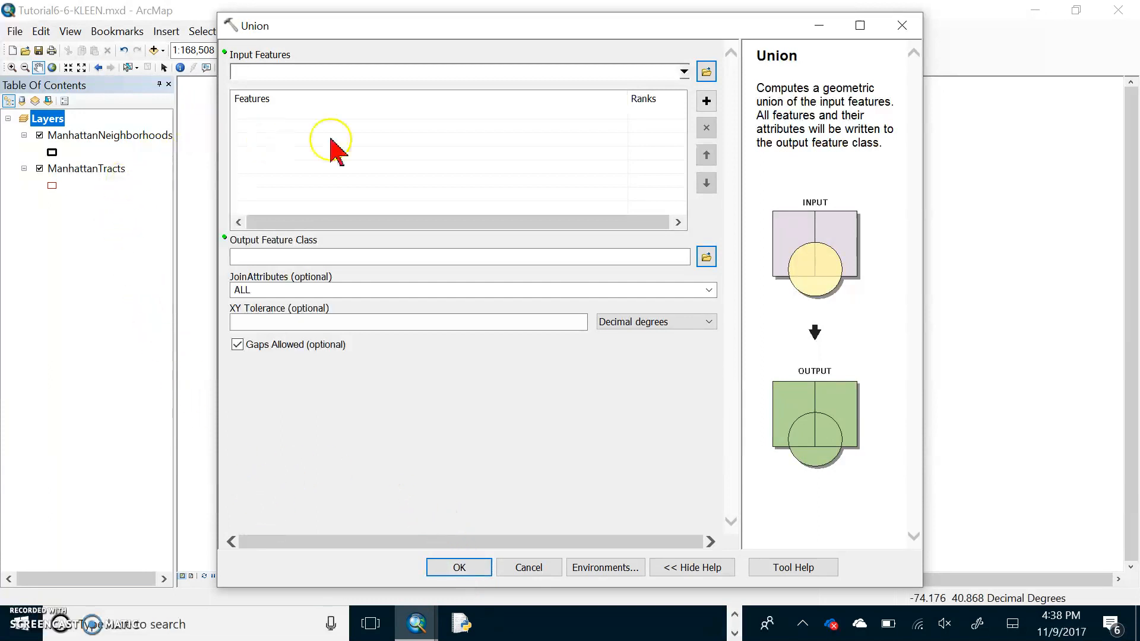
left_click(684, 73)
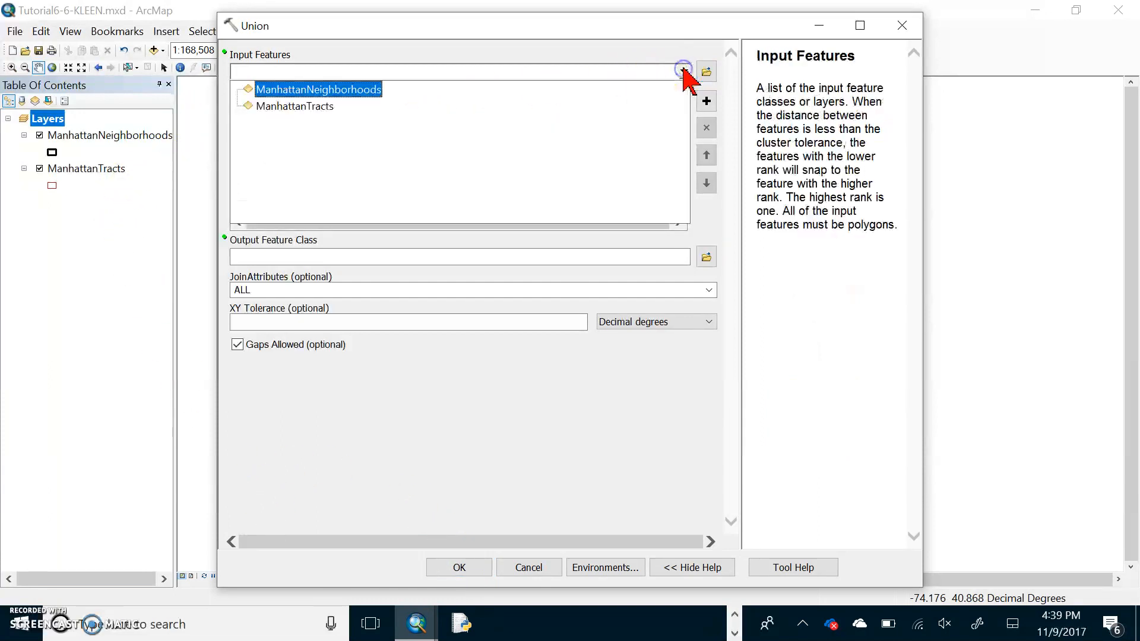
left_click(325, 107)
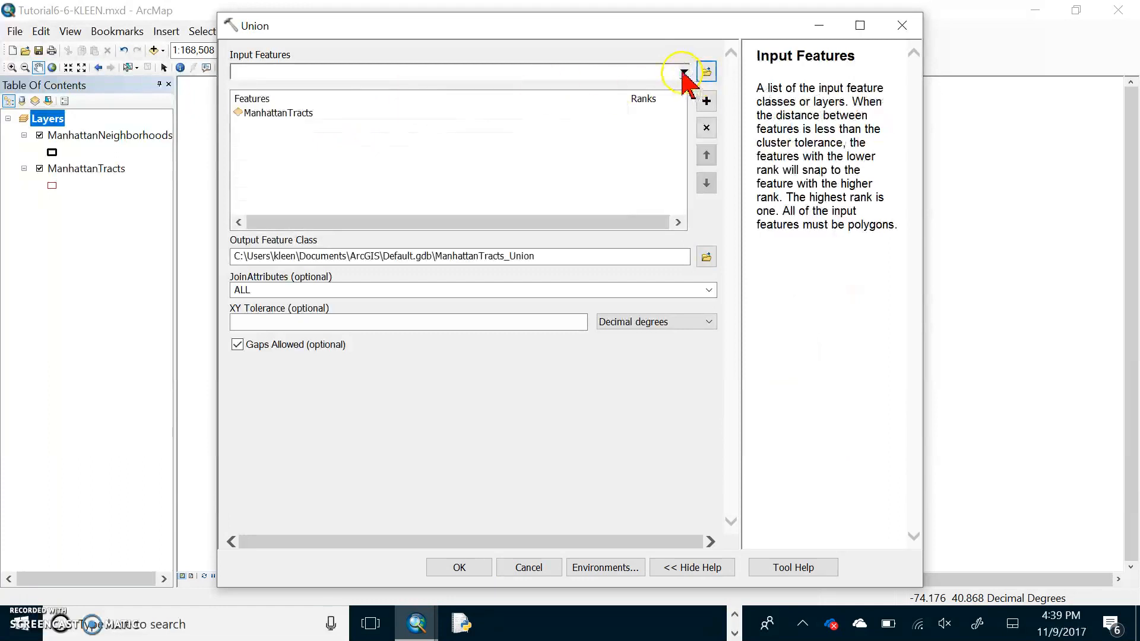
left_click(684, 72)
left_click(368, 87)
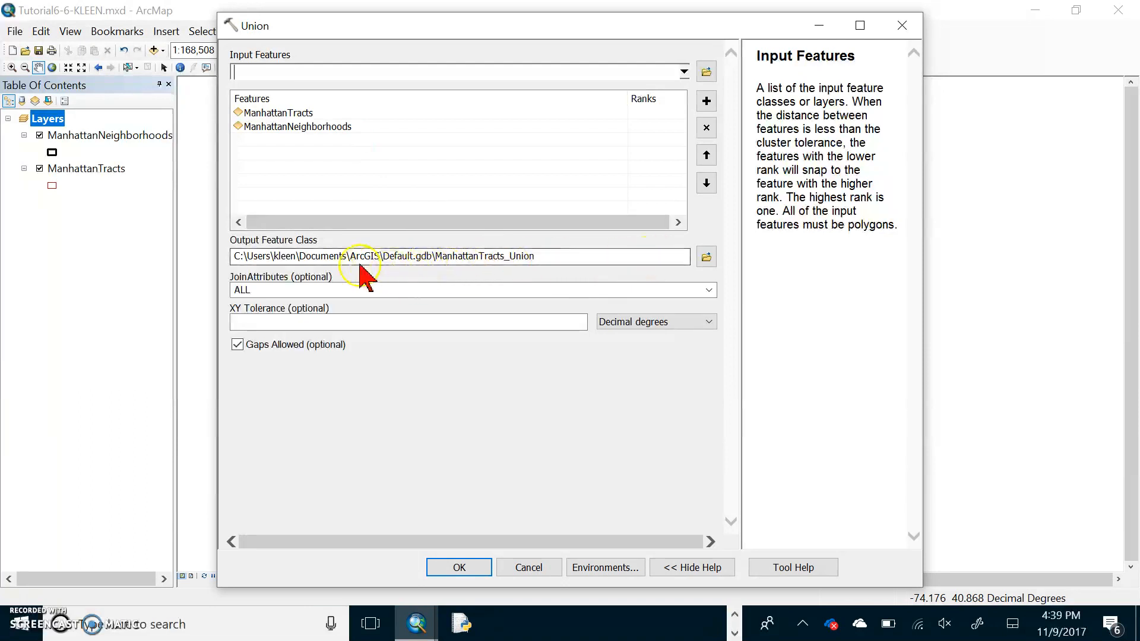
Step: Save the Union output to Chapter6.gdb as ManhattanTractsNeighborhoods and run the tool
left_click(706, 257)
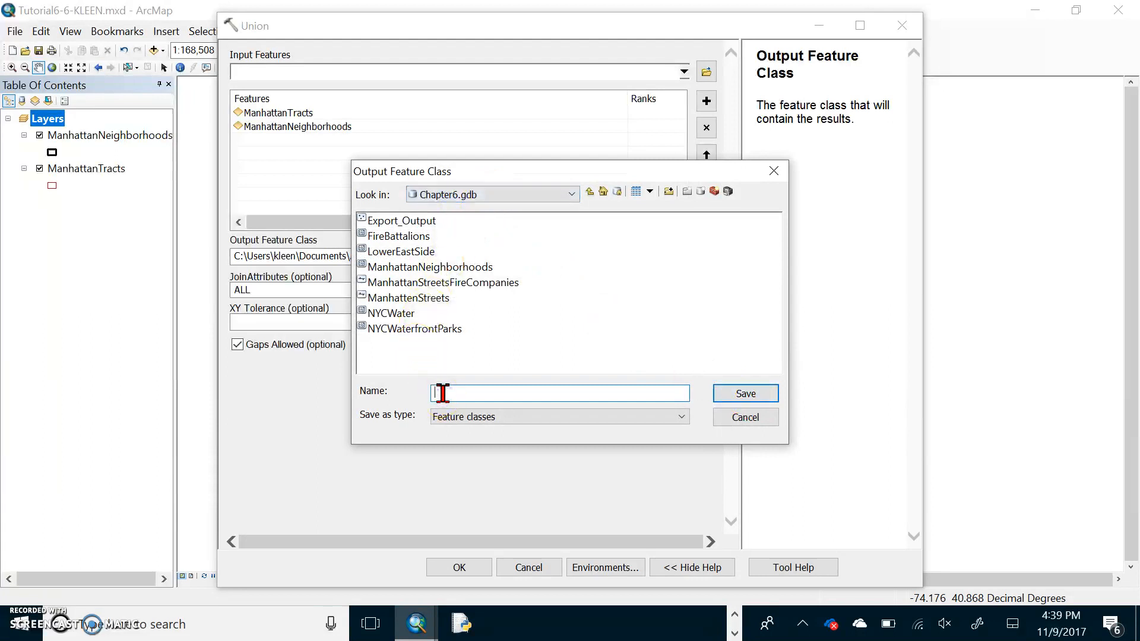
type("ManhattanTractsNeighborhoods")
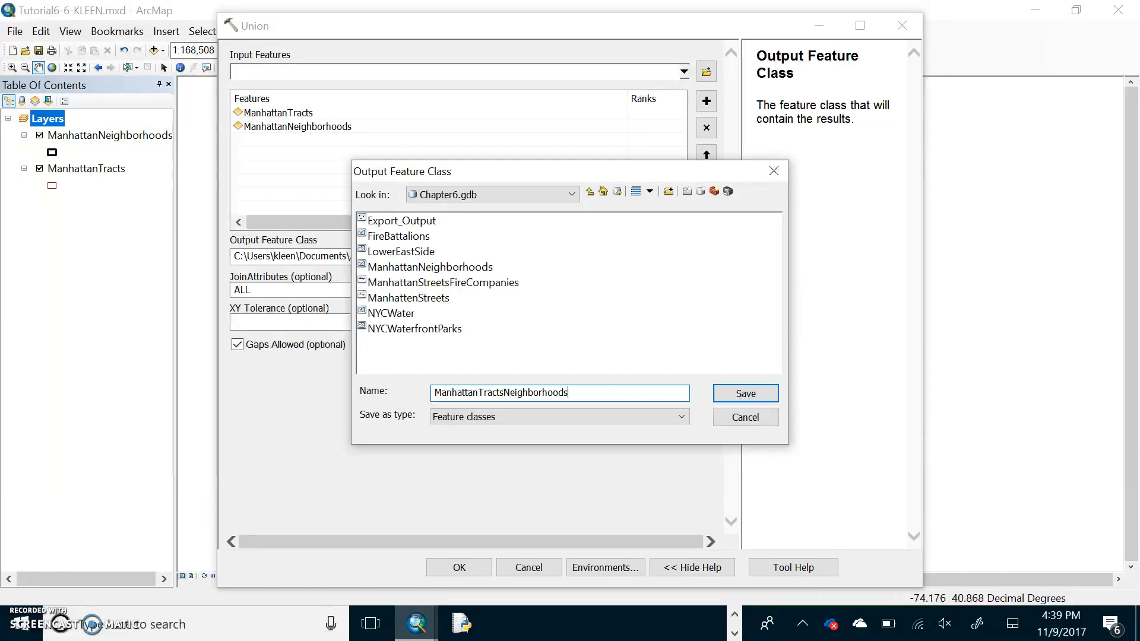
left_click(739, 393)
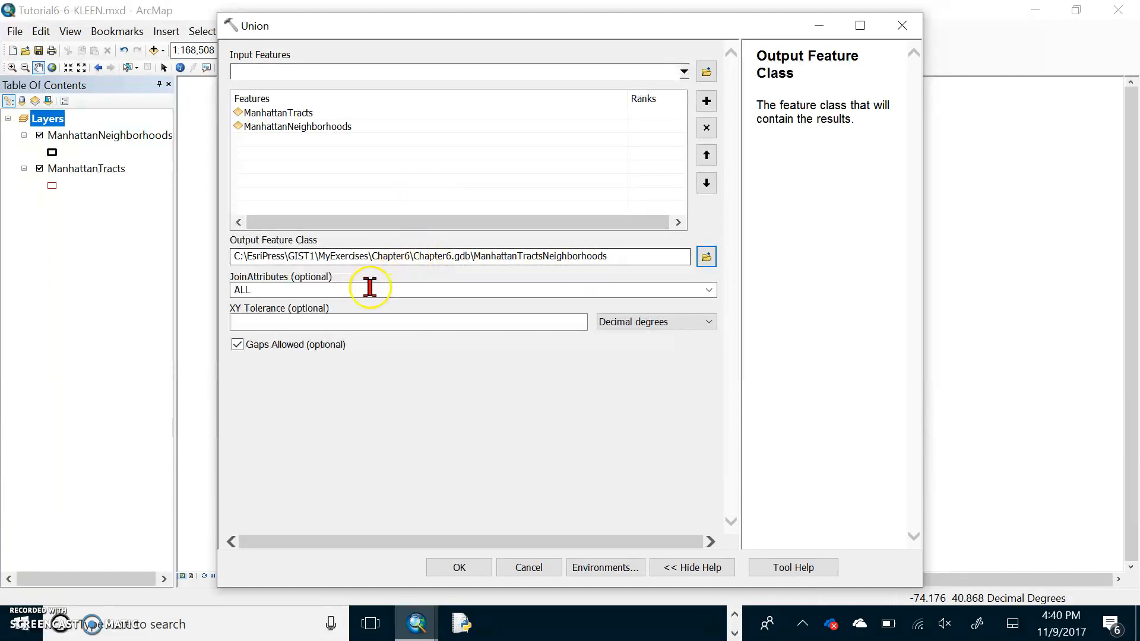
left_click(465, 567)
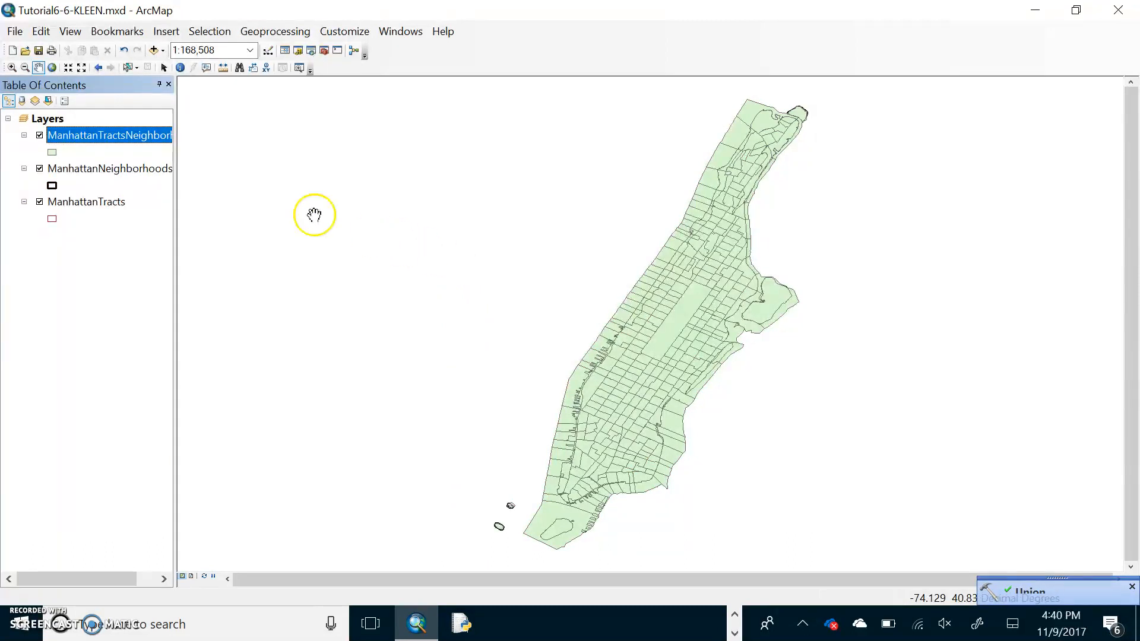
Step: Apply the definition query BoroCode >0 to the ManhattanTractsNeighborhoods layer
left_click(121, 139)
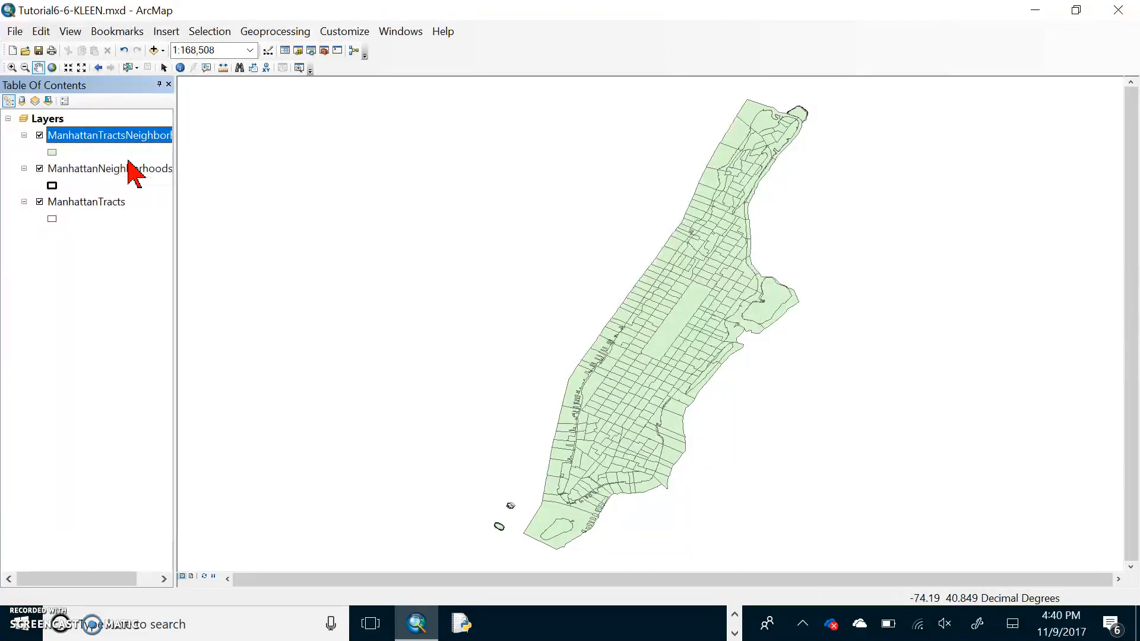
left_click(97, 214)
left_click(90, 139)
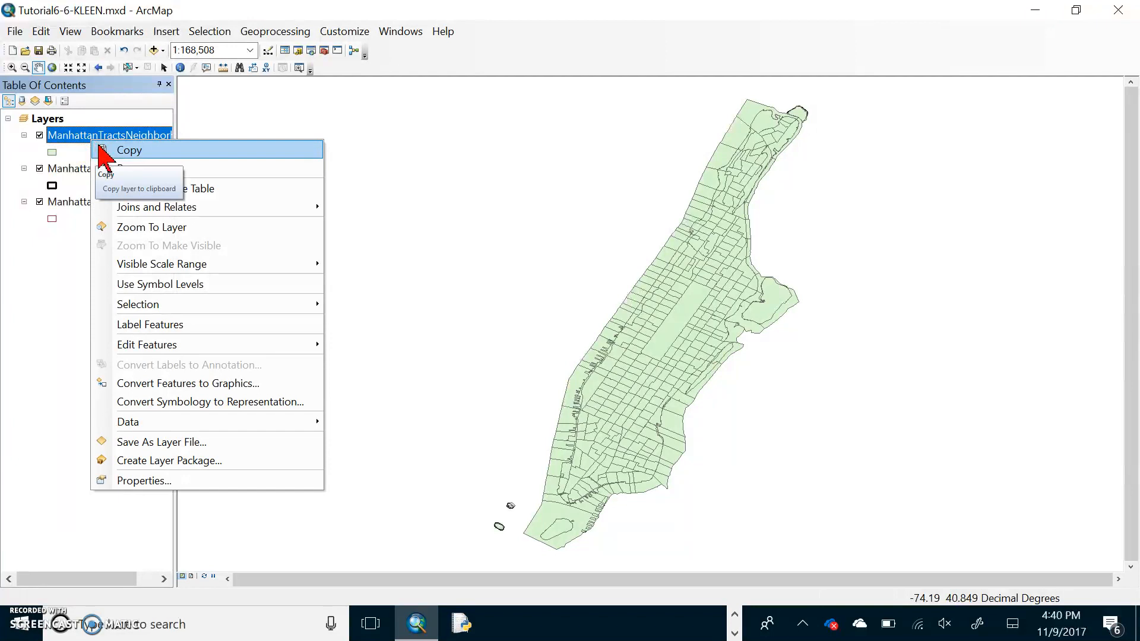
left_click(149, 480)
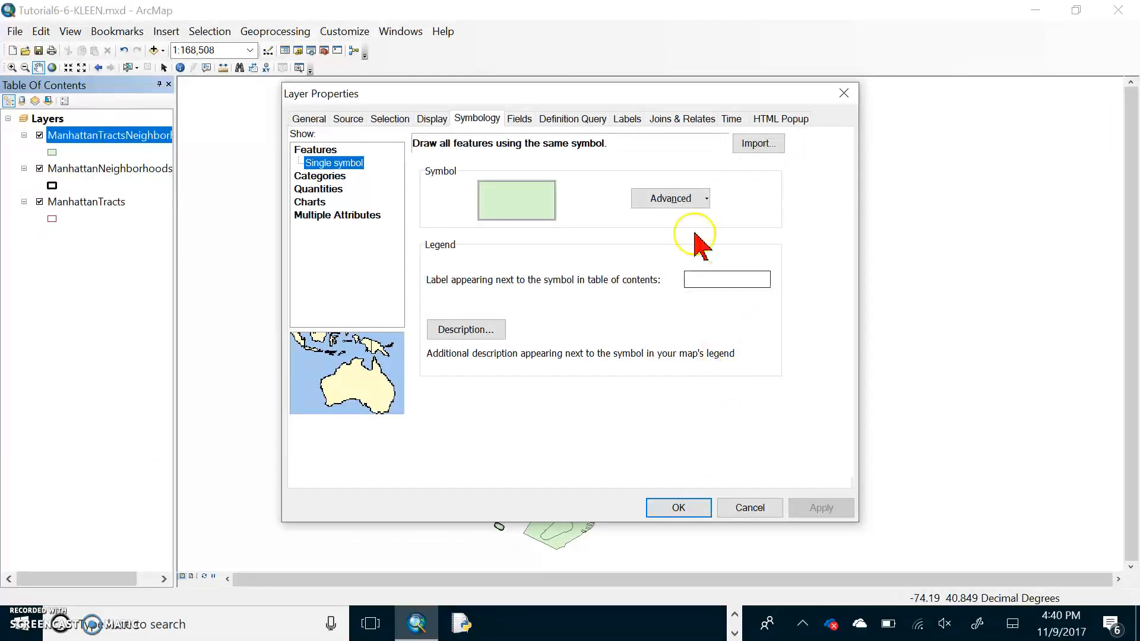
left_click(567, 119)
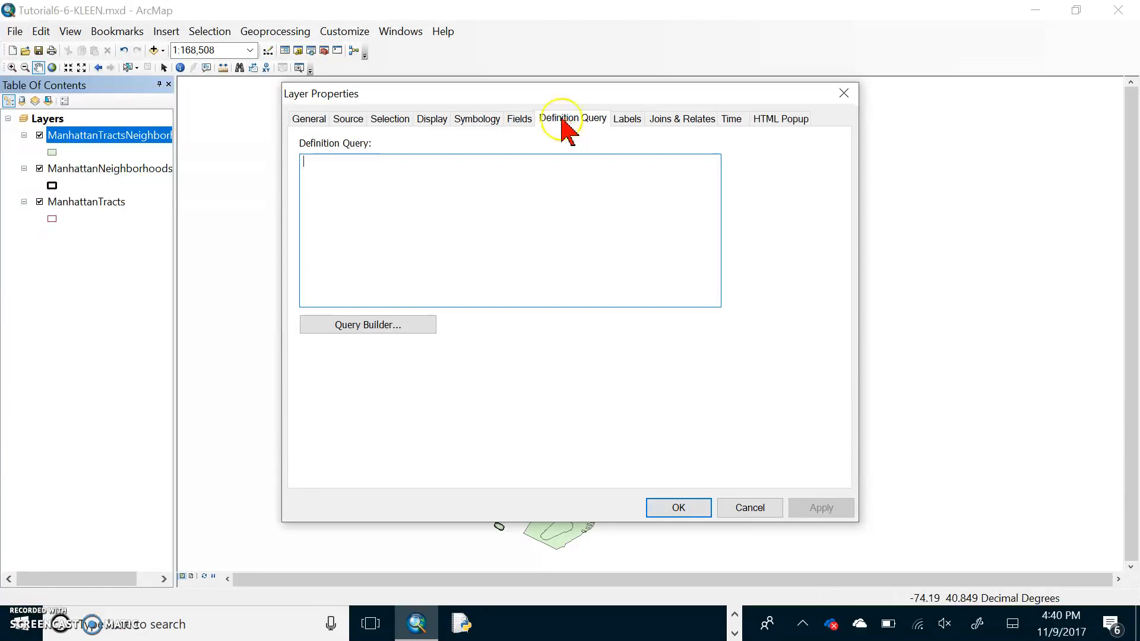
left_click(356, 325)
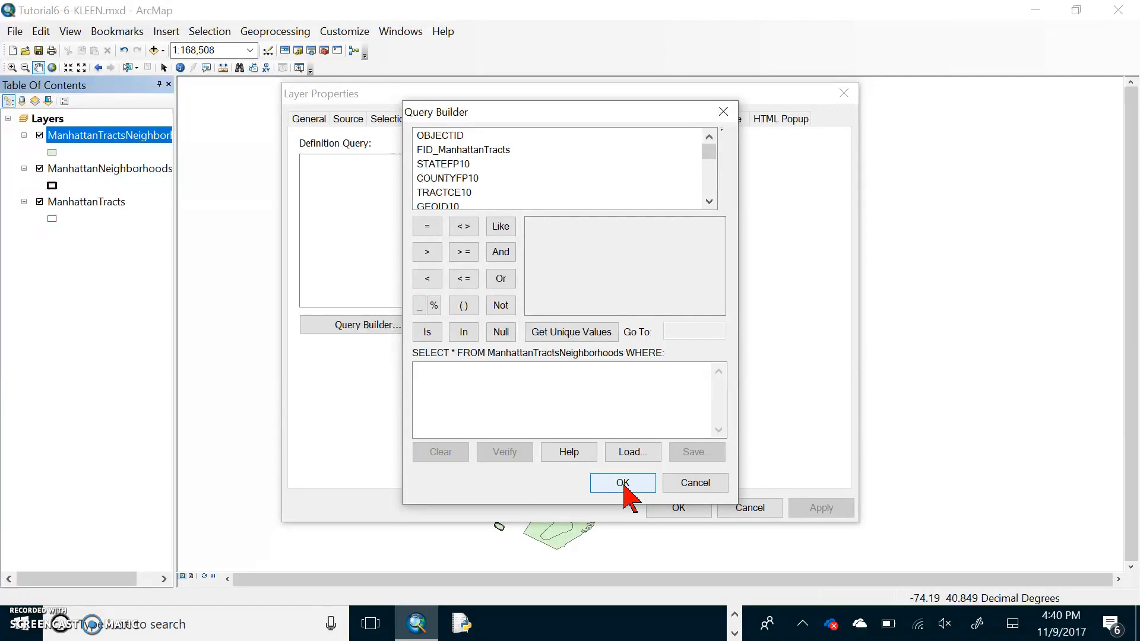
left_click(707, 183)
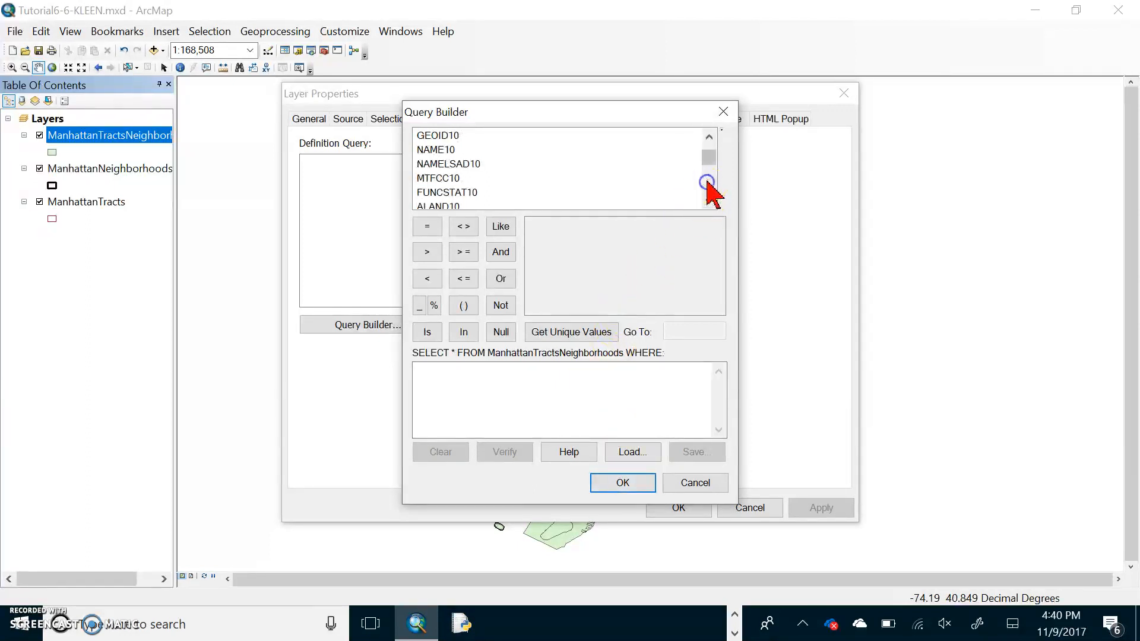
left_click(707, 183)
left_click(707, 183)
left_click(708, 183)
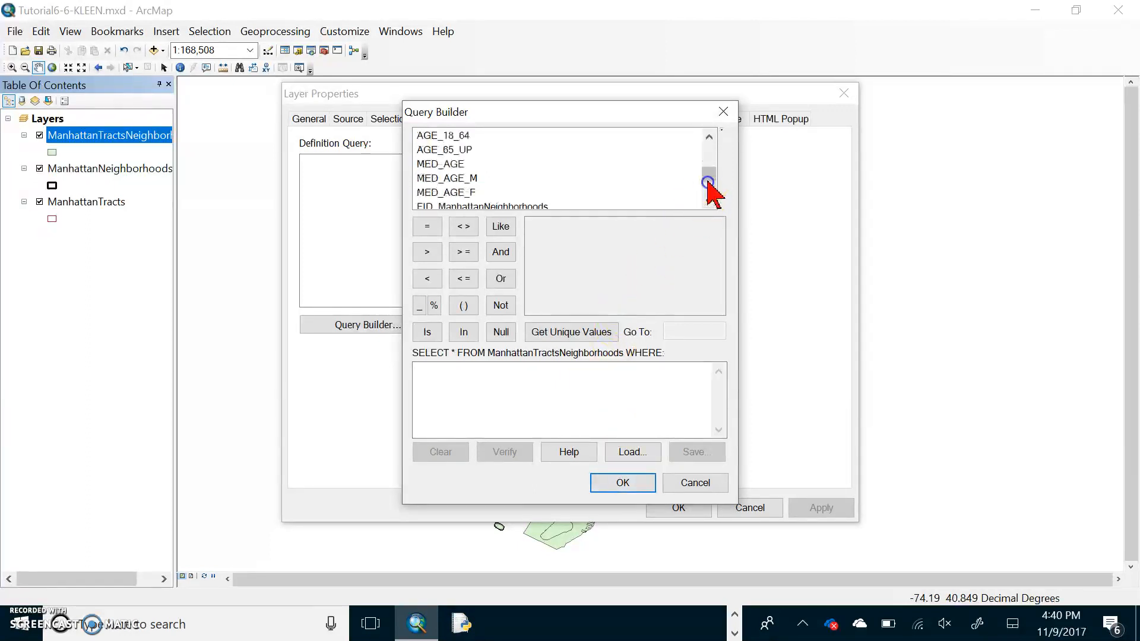
left_click(710, 192)
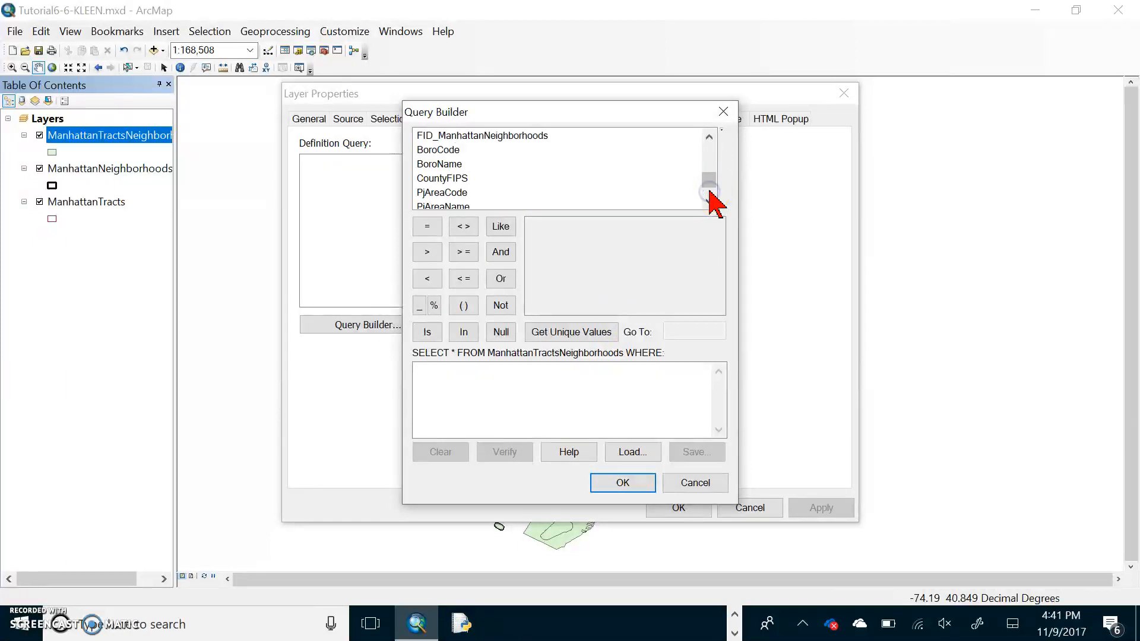
left_click(461, 151)
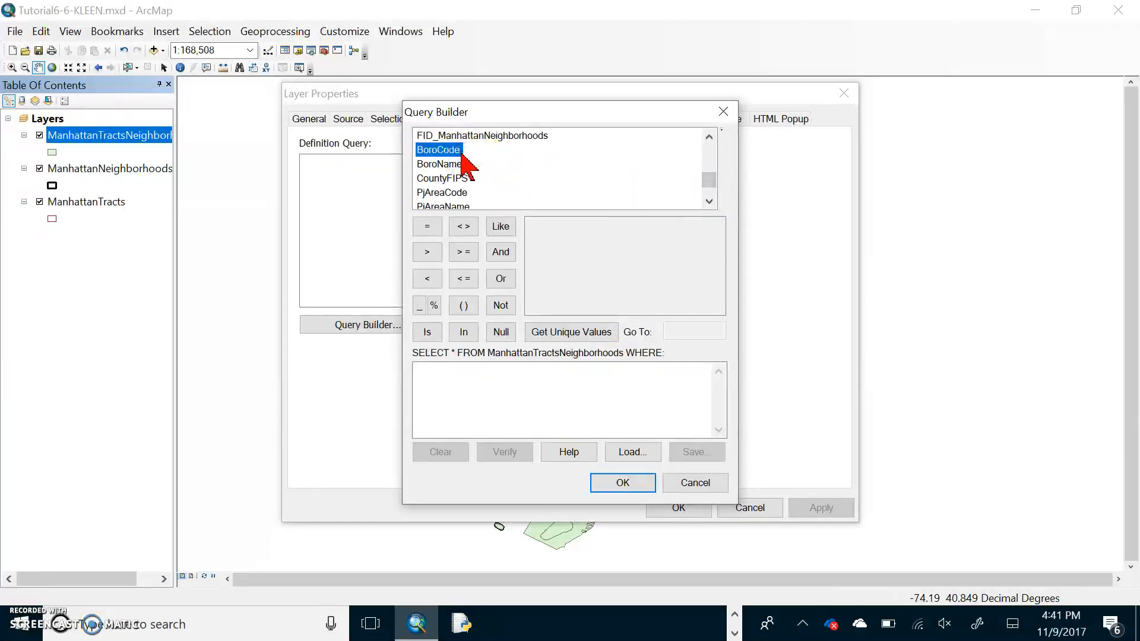
double_click(459, 152)
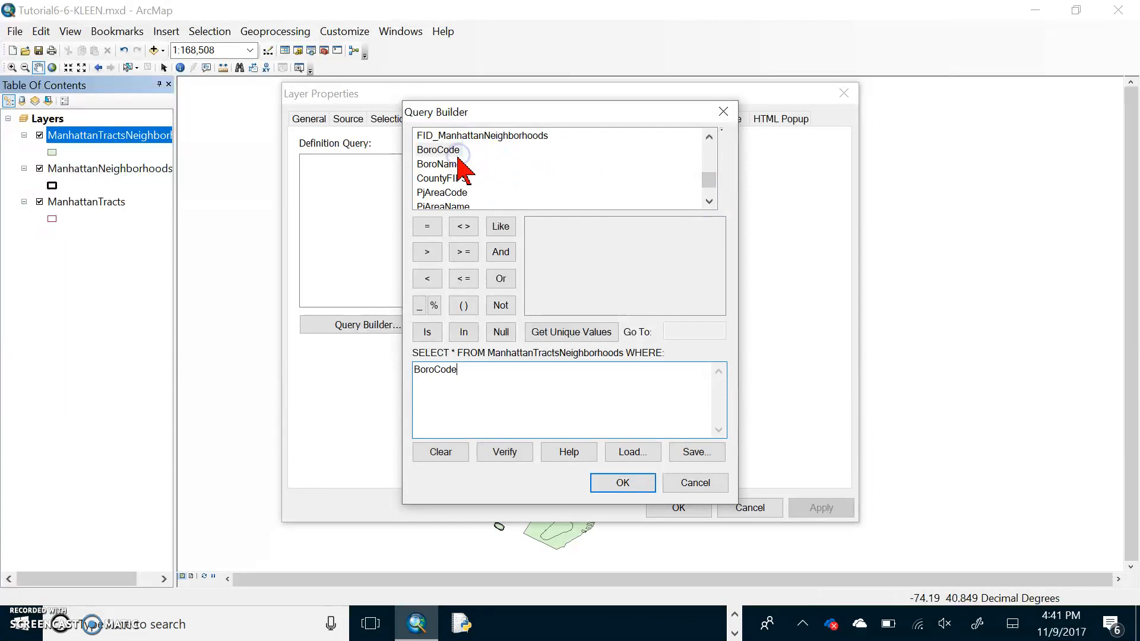
left_click(453, 259)
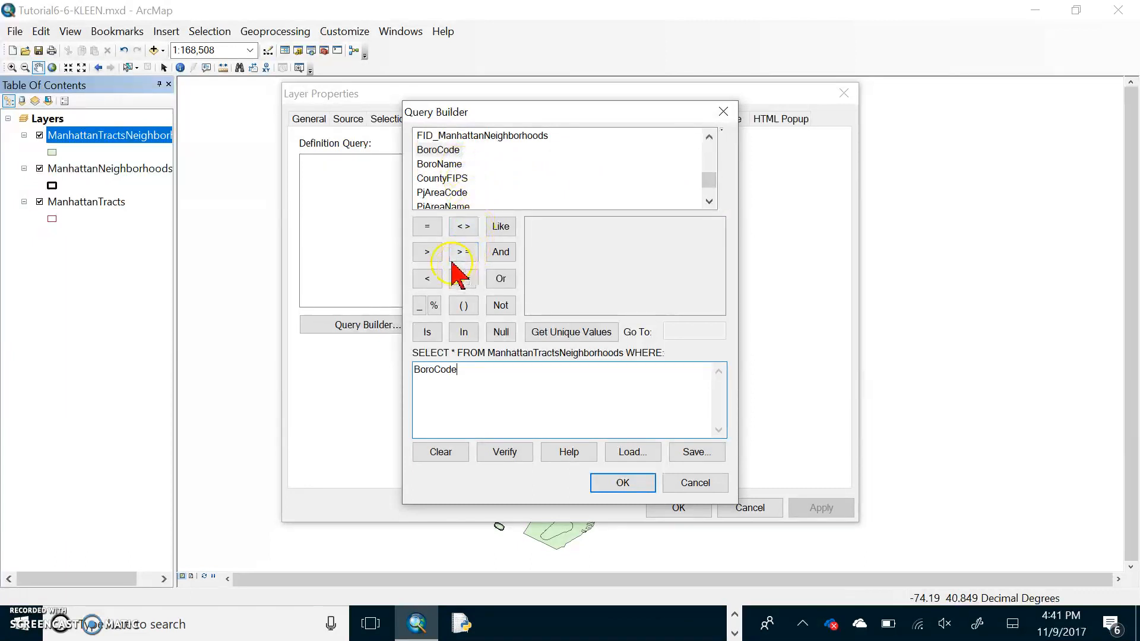
left_click(438, 255)
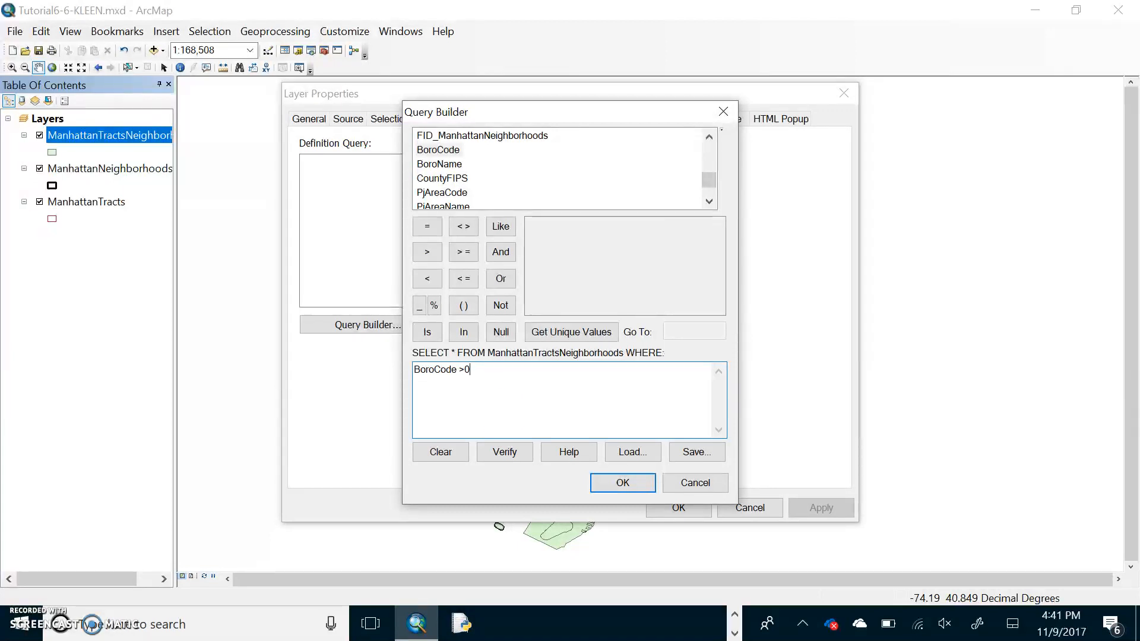
left_click(635, 483)
left_click(670, 514)
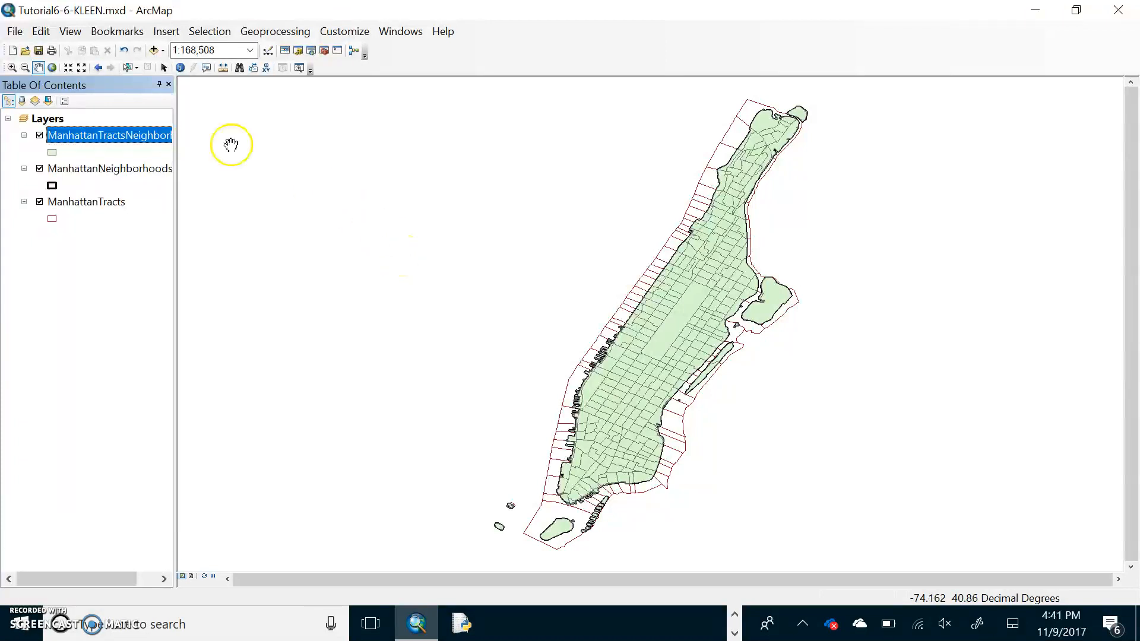
Step: Open the ManhattanTractsNeighborhoods attribute table and examine its tract and neighborhood fields from OBJECTID through Shape_Area
right_click(141, 140)
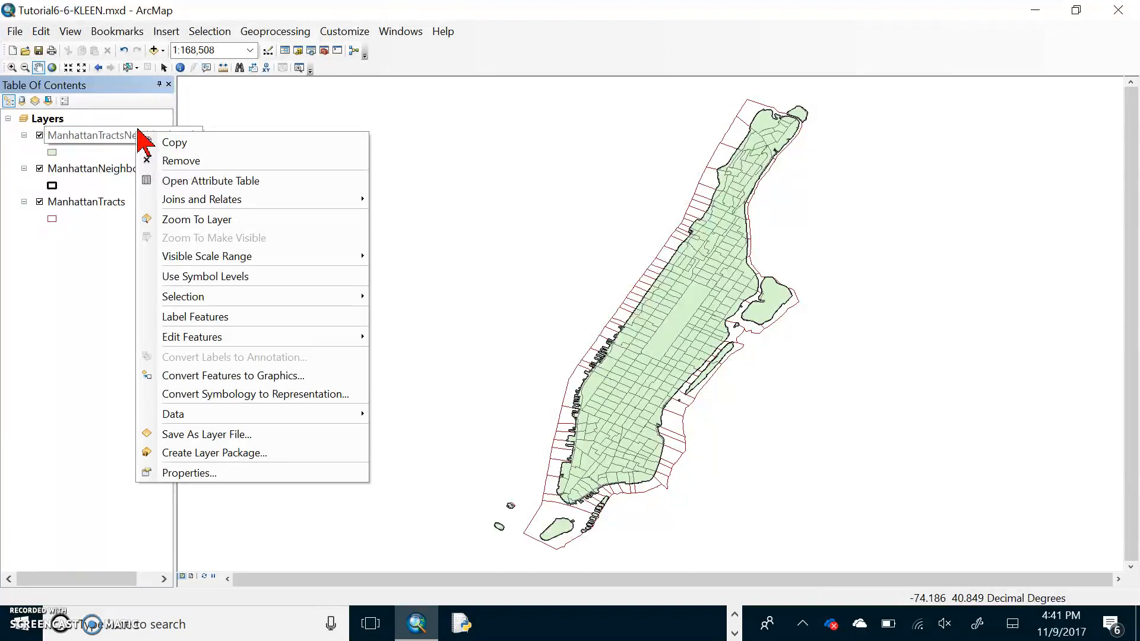
left_click(187, 181)
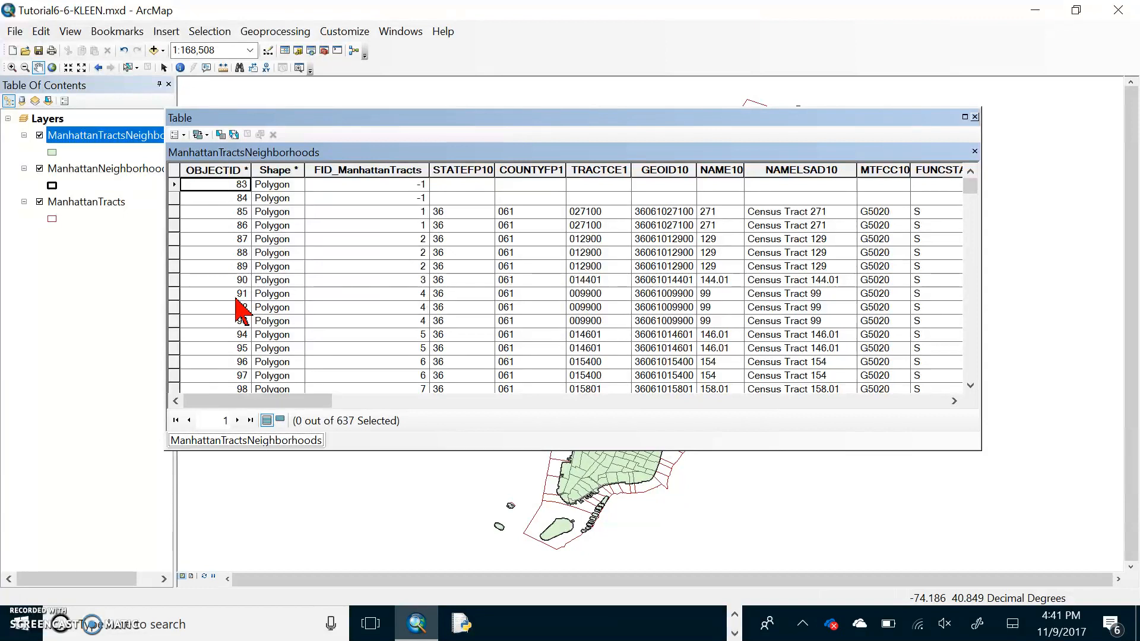
left_click(363, 398)
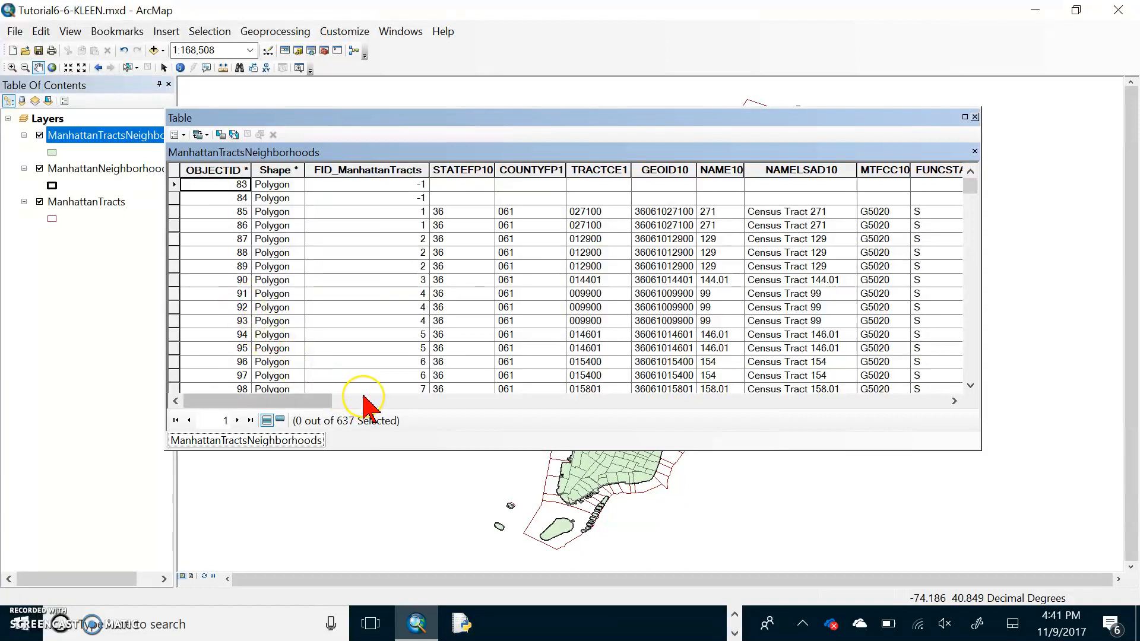
left_click(370, 413)
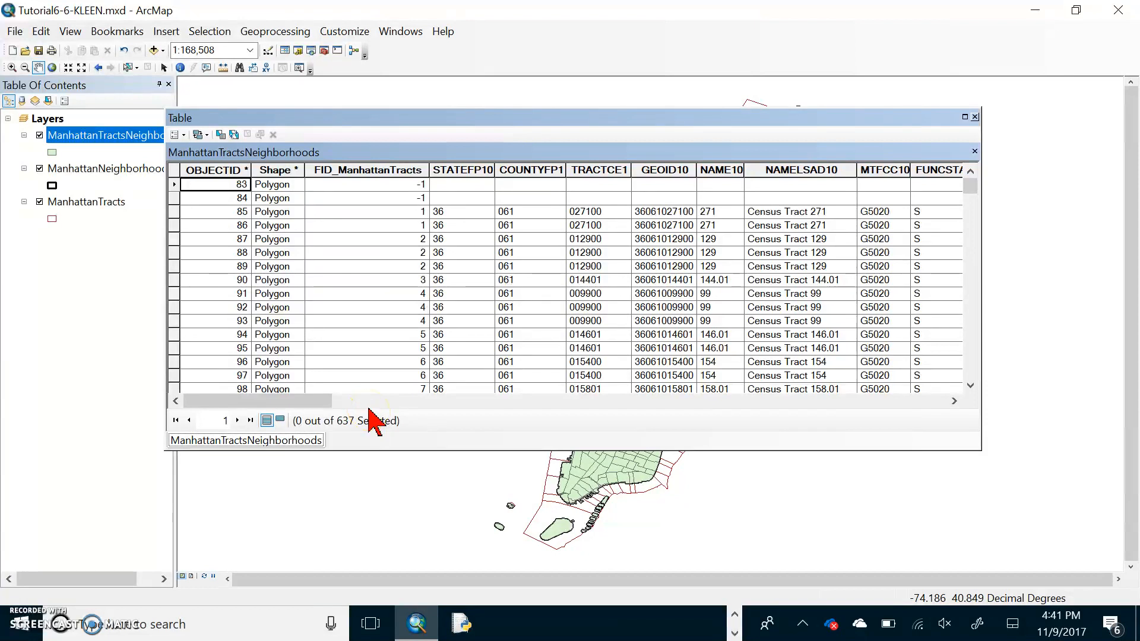
left_click(786, 204)
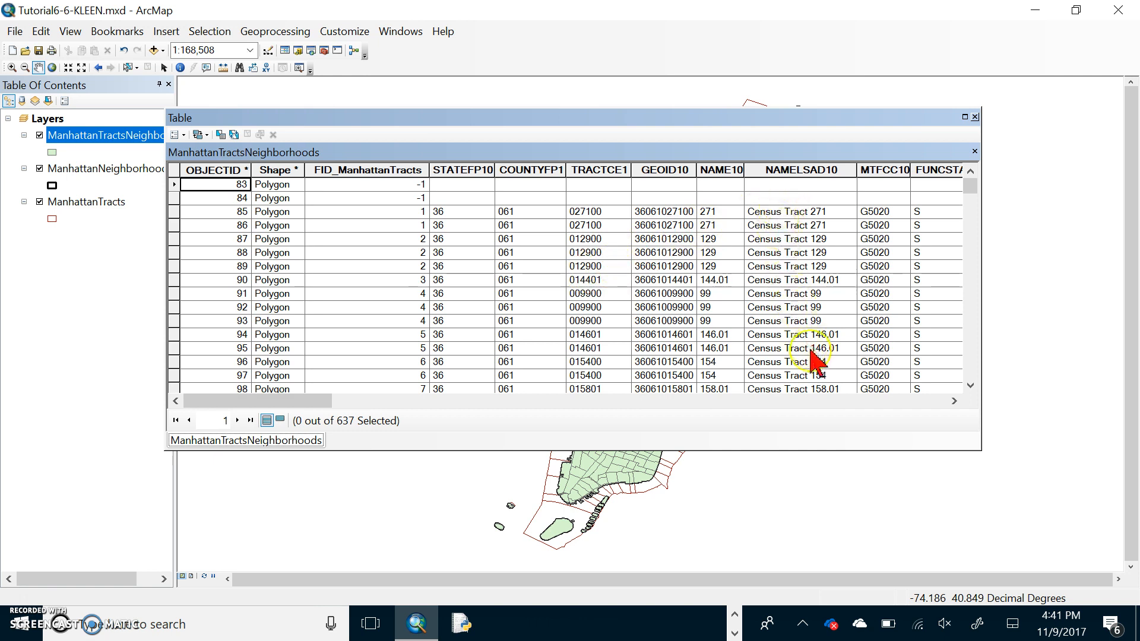
left_click(813, 403)
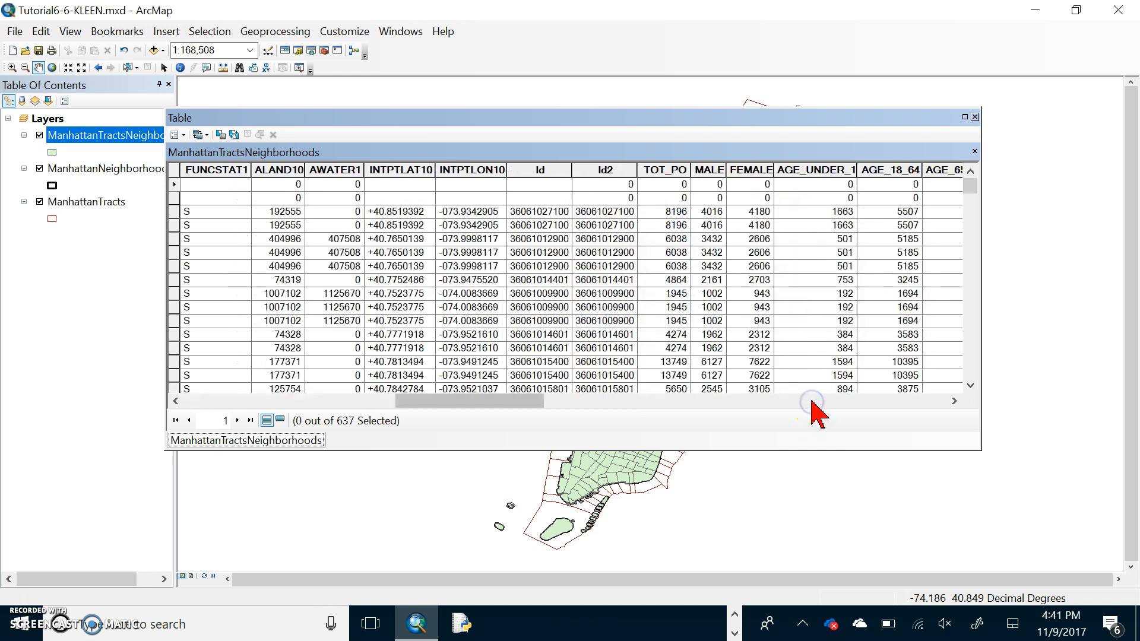
left_click(813, 403)
left_click(767, 398)
left_click_drag(768, 396, 933, 390)
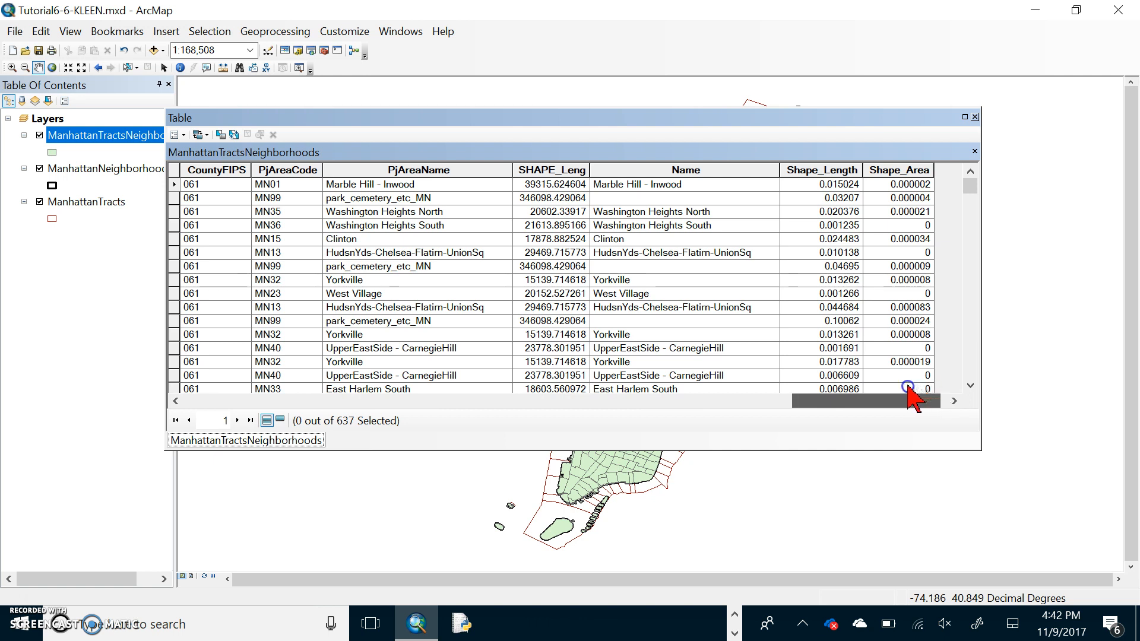
left_click_drag(921, 392, 186, 356)
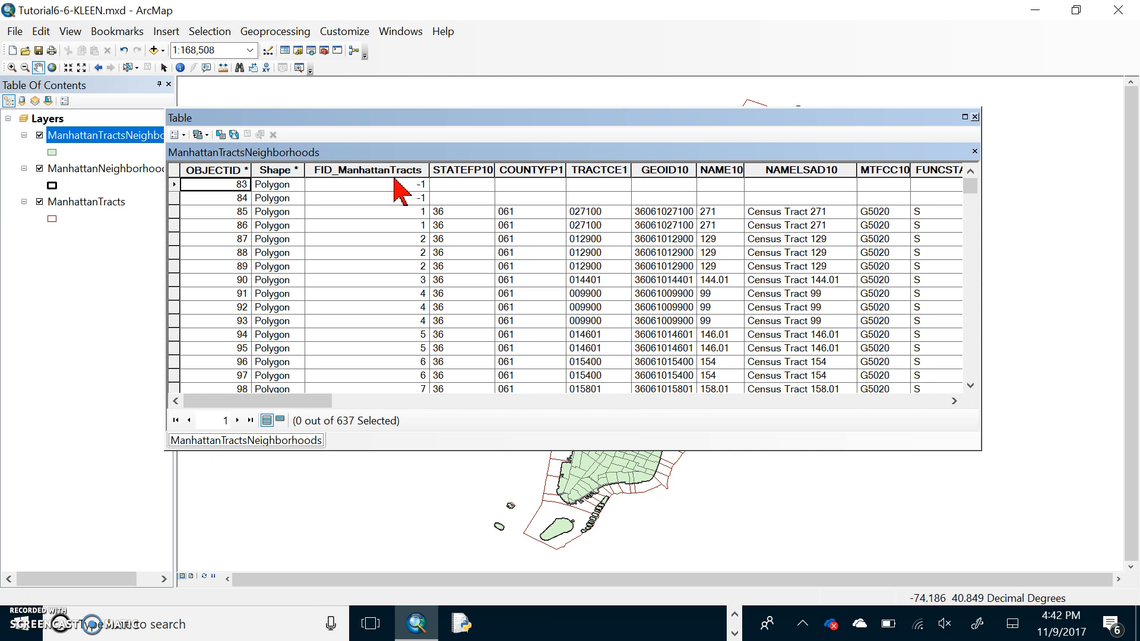
Step: Sort the table ascending by the neighborhood Name field, compare the blank-name records with the named ones, and close the table
left_click_drag(196, 401, 809, 400)
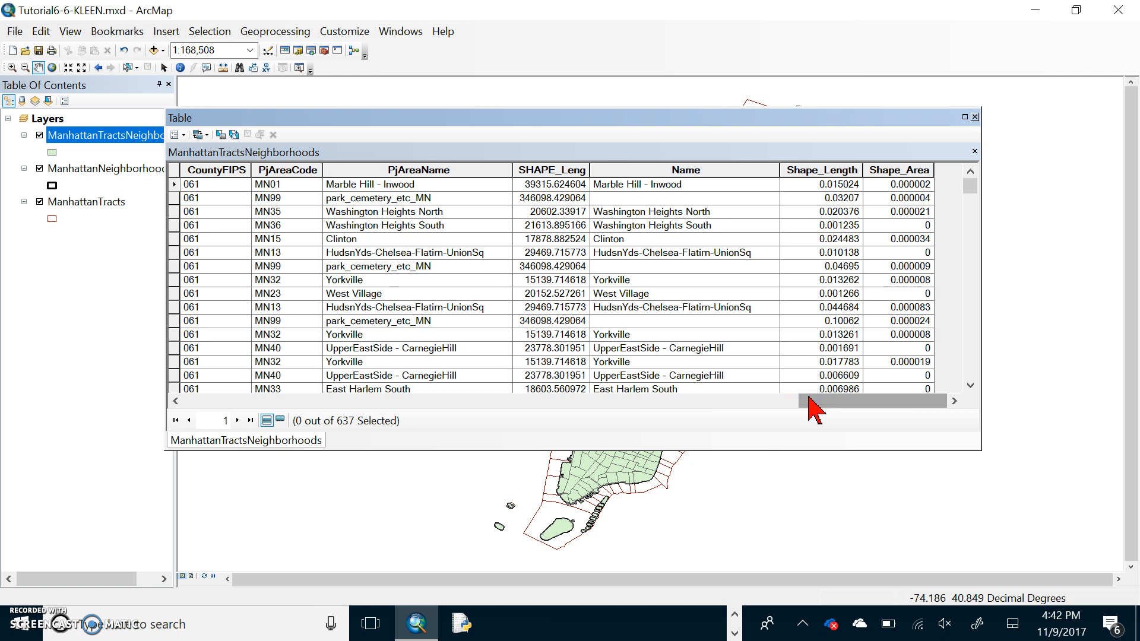
right_click(665, 171)
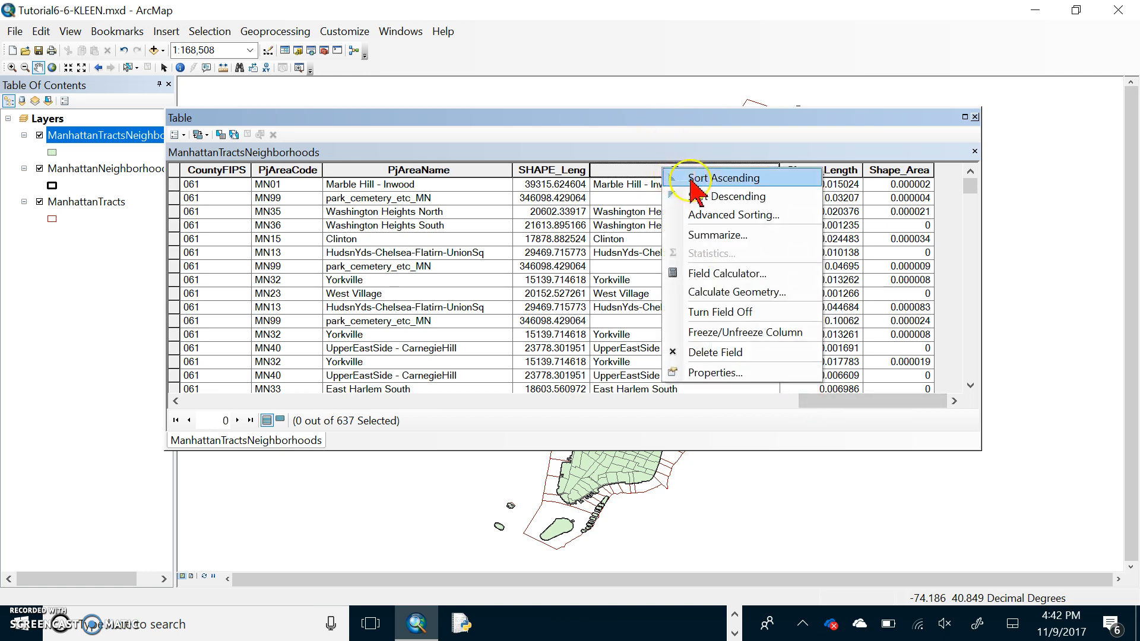
left_click(688, 177)
scroll(695, 255, "down", 10)
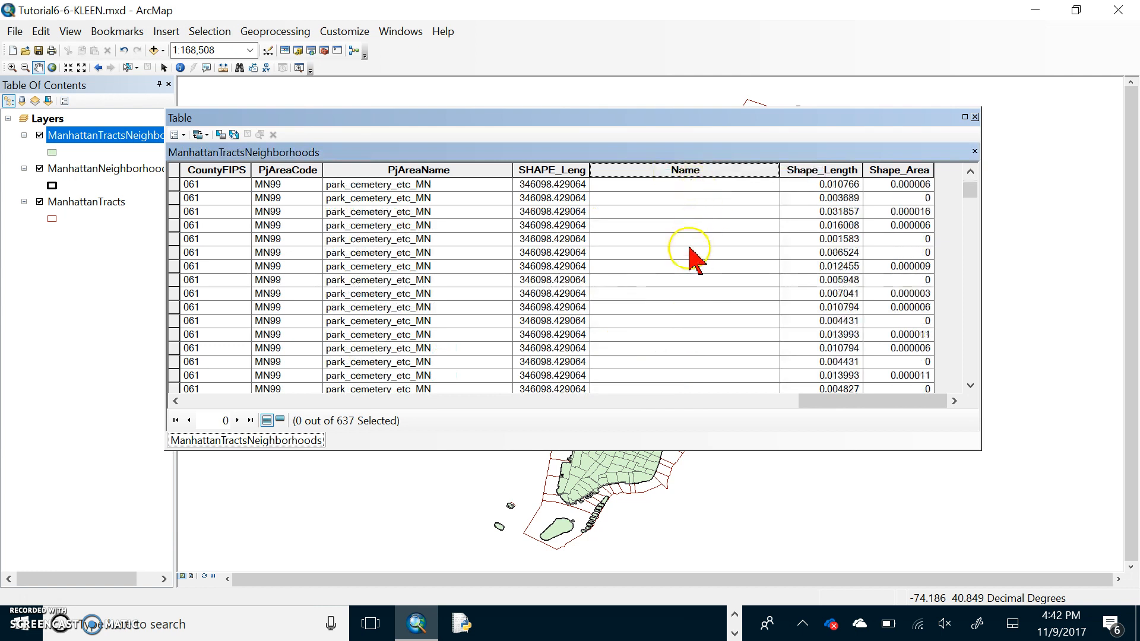
scroll(695, 256, "down", 15)
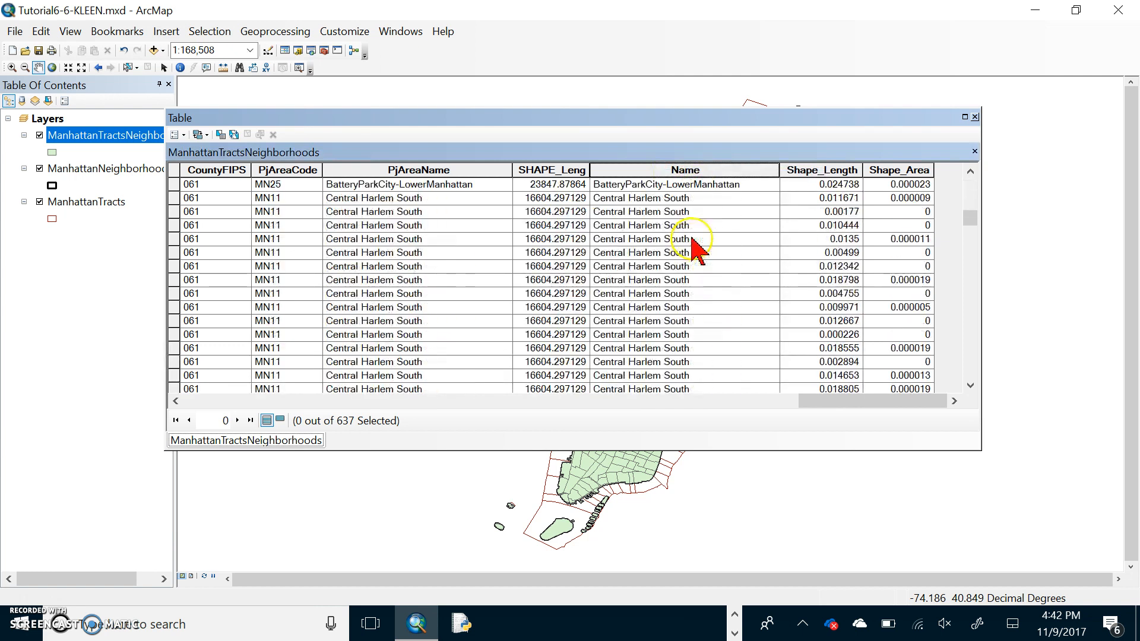
scroll(693, 238, "up", 15)
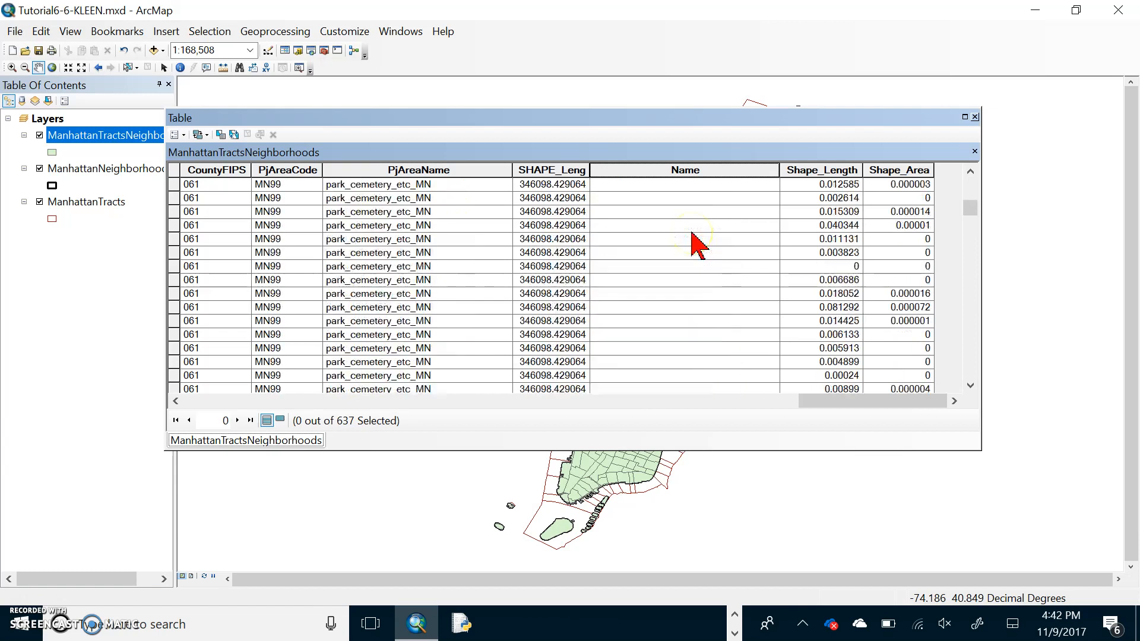
scroll(697, 243, "up", 3)
left_click(653, 250)
scroll(653, 251, "up", 10)
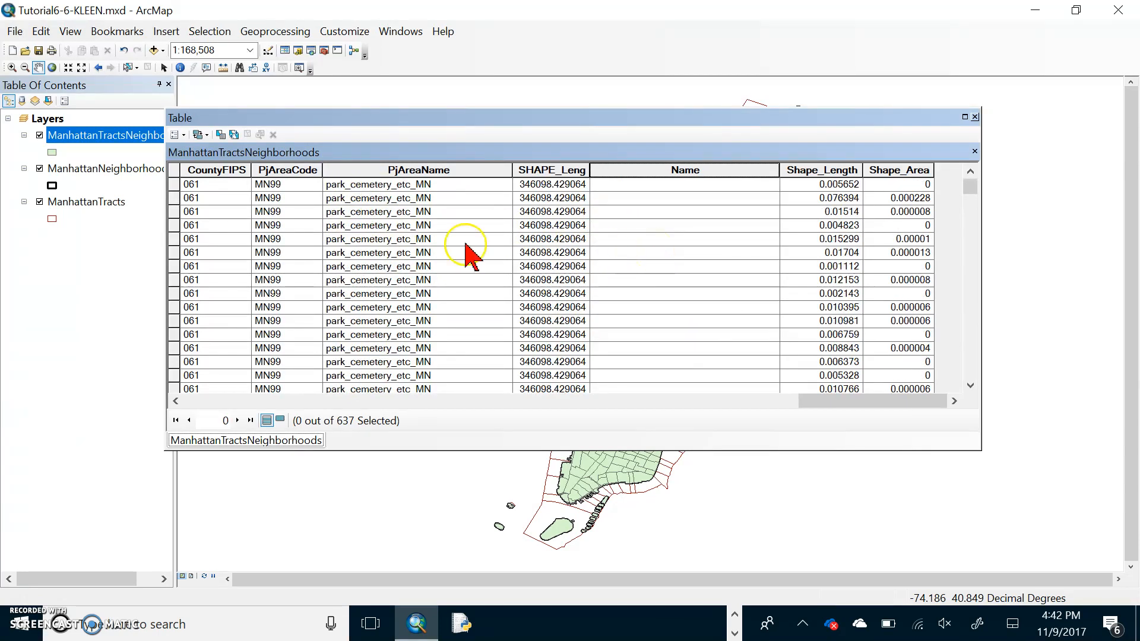
scroll(731, 259, "down", 5)
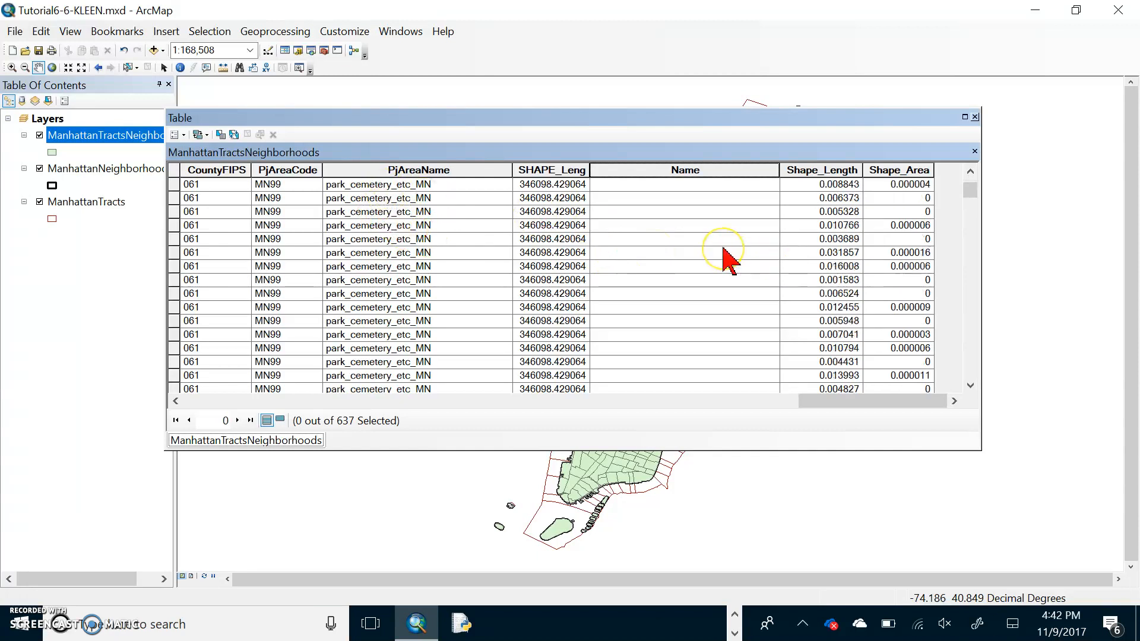
scroll(731, 258, "down", 10)
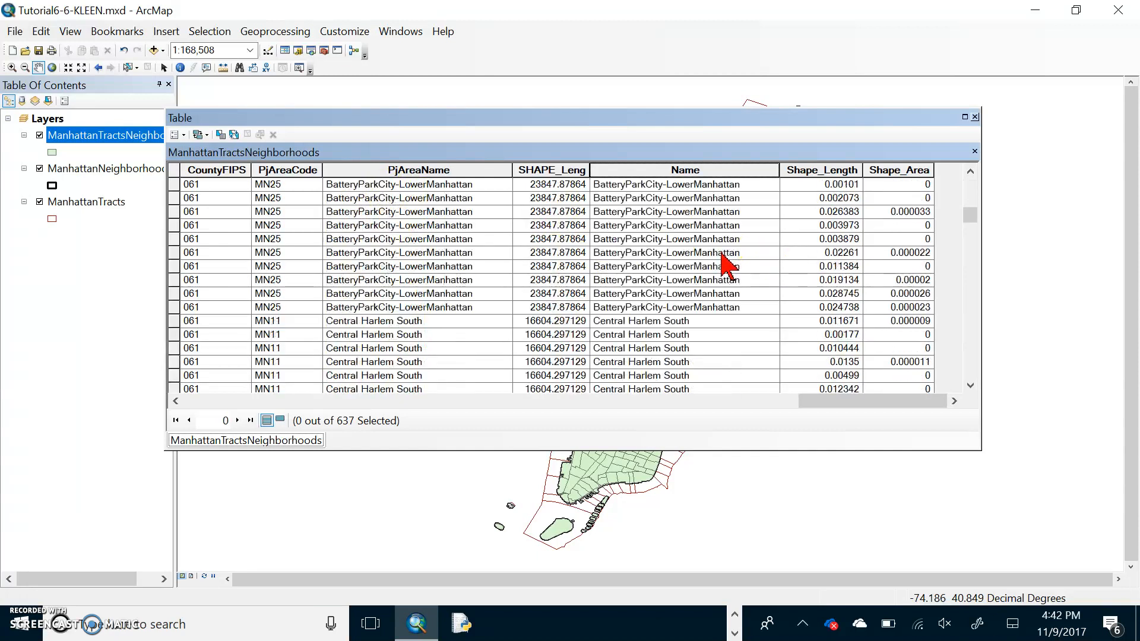
scroll(728, 268, "up", 5)
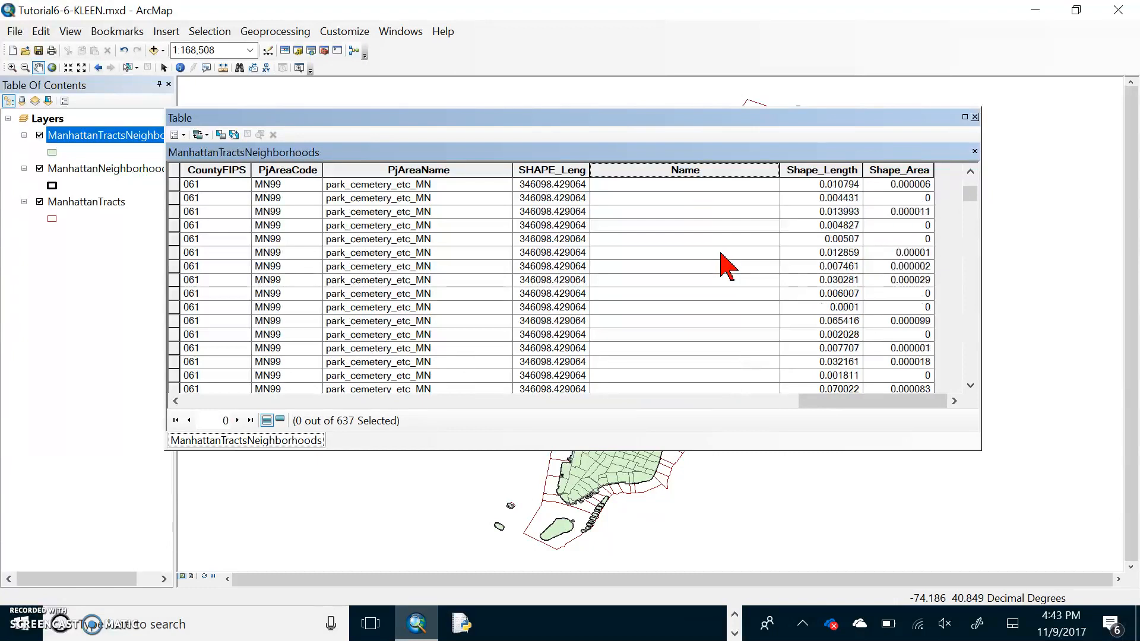
left_click(976, 116)
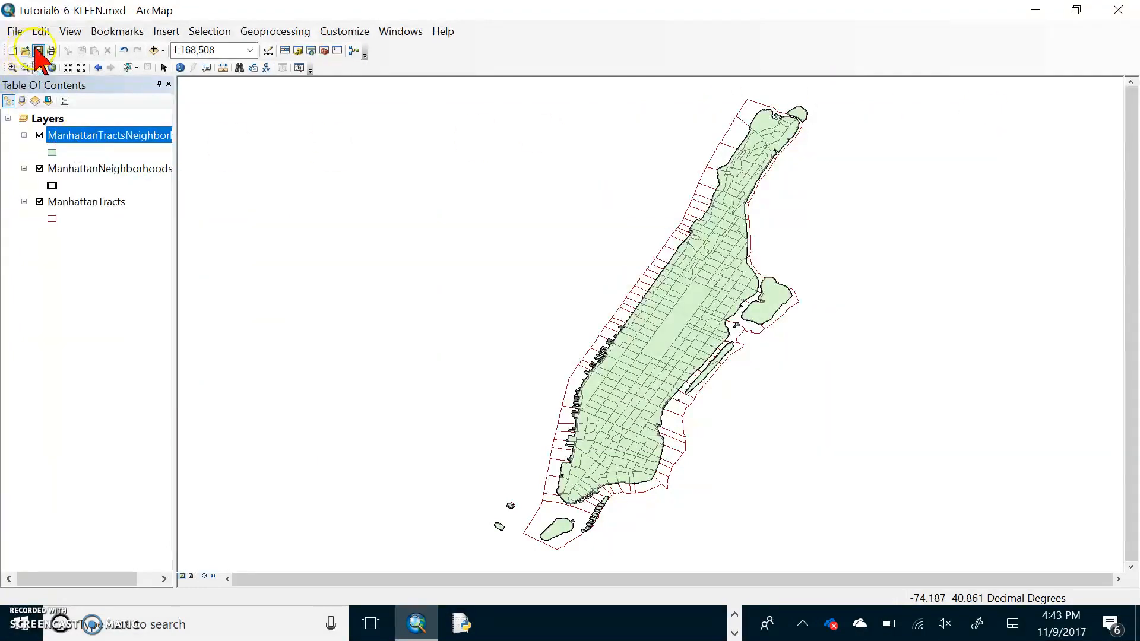
left_click(510, 260)
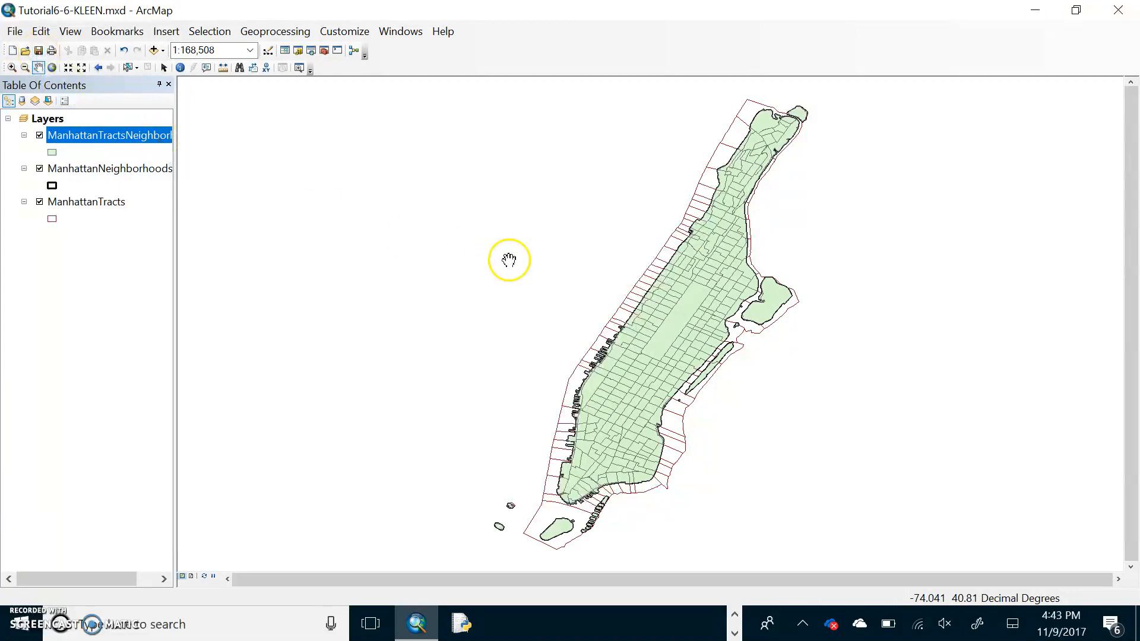